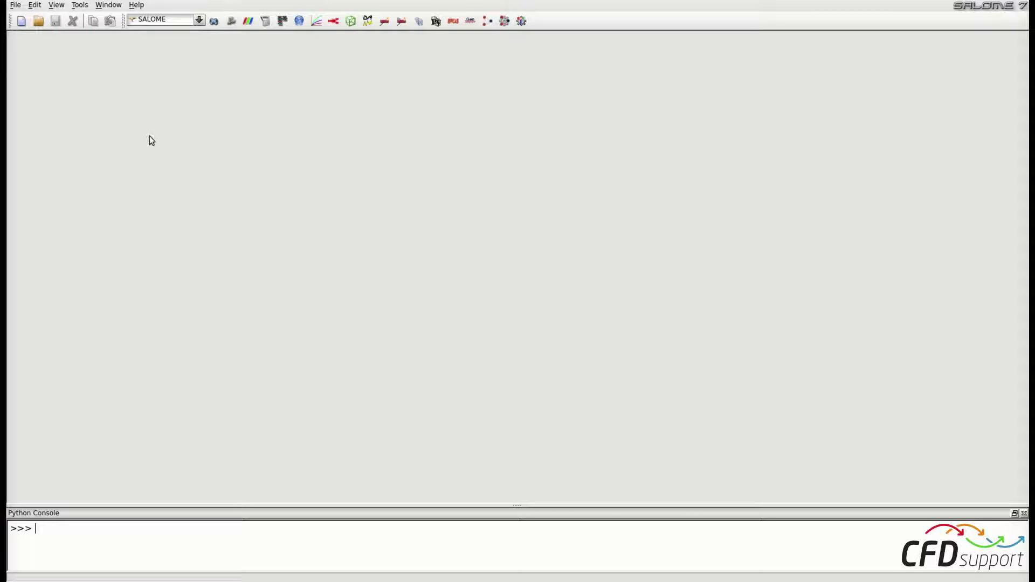
Open the study part2.hdf from the preprocessingTraining/valve folder
click(17, 6)
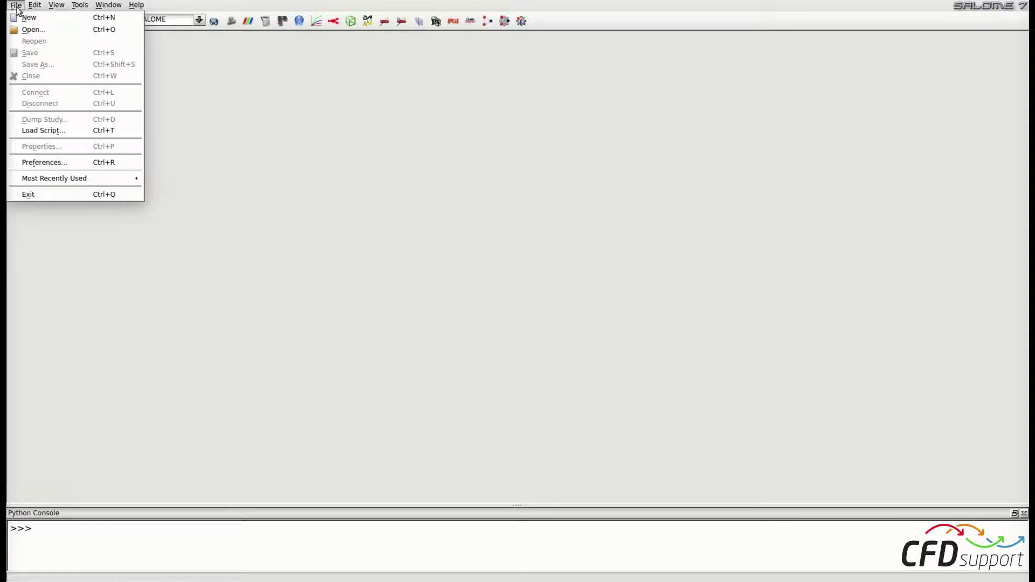
click(36, 31)
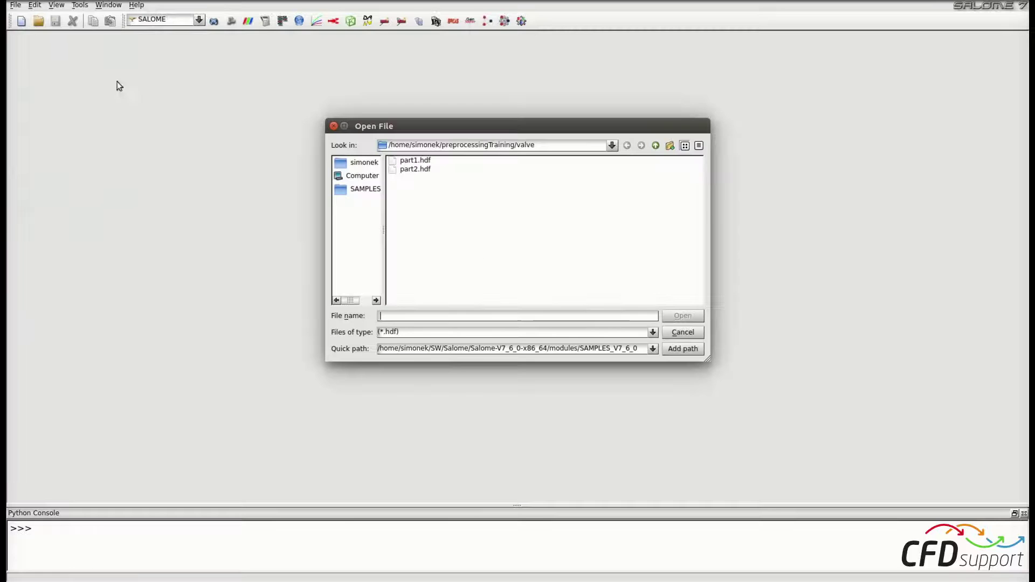
click(415, 170)
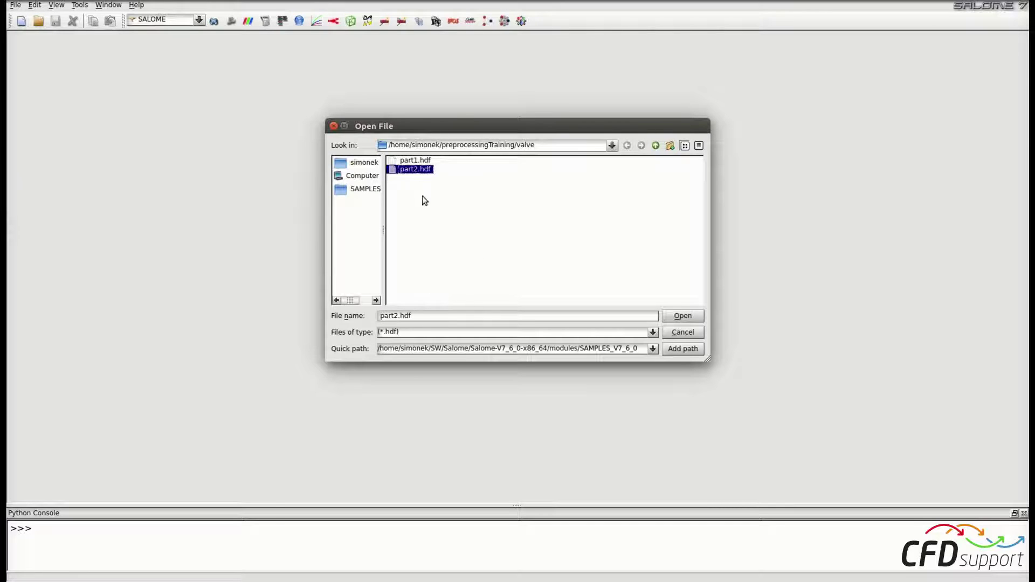
click(681, 316)
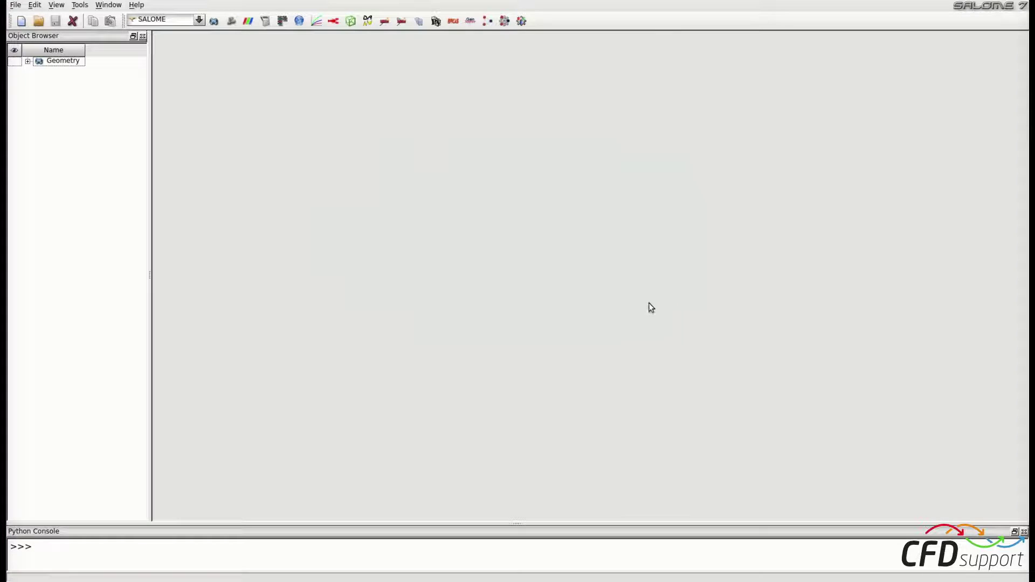
Activate the Geometry module and display the region12-first-version shell in the top view
click(216, 23)
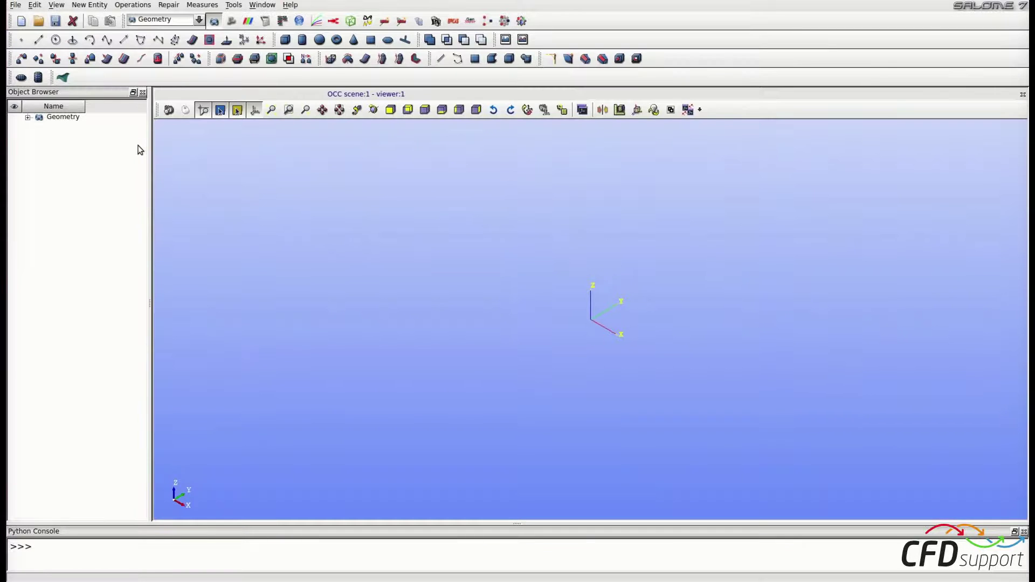
click(27, 118)
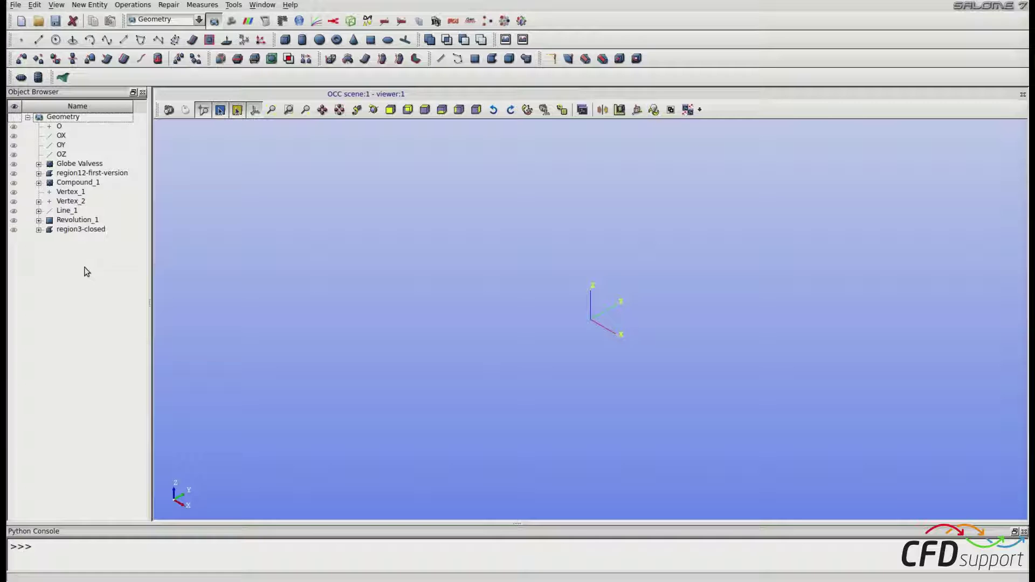
click(13, 173)
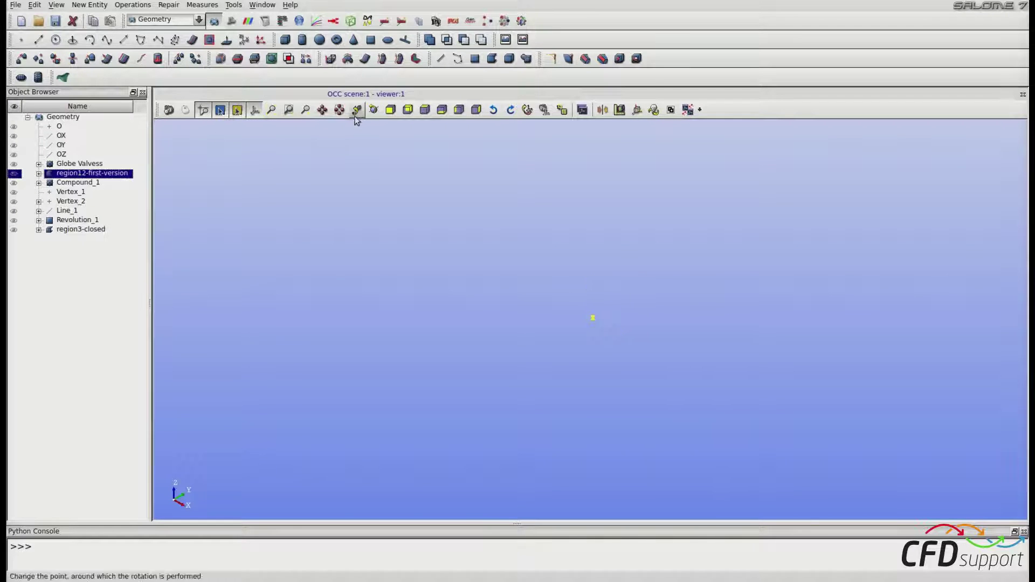
click(425, 110)
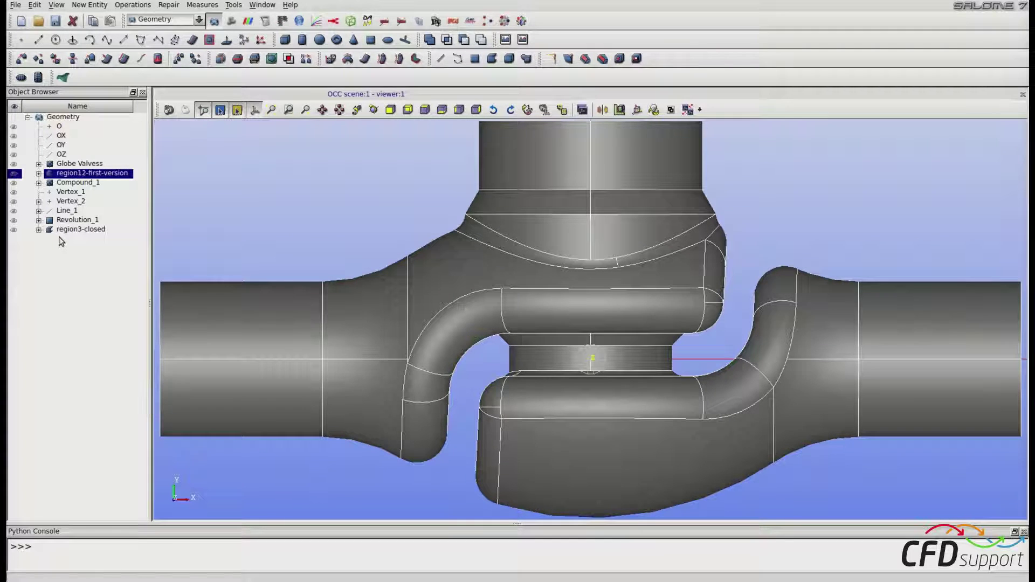
Display the region3-closed shell as well, inspect the assembled valve from an oblique angle, and restore the top view
click(15, 230)
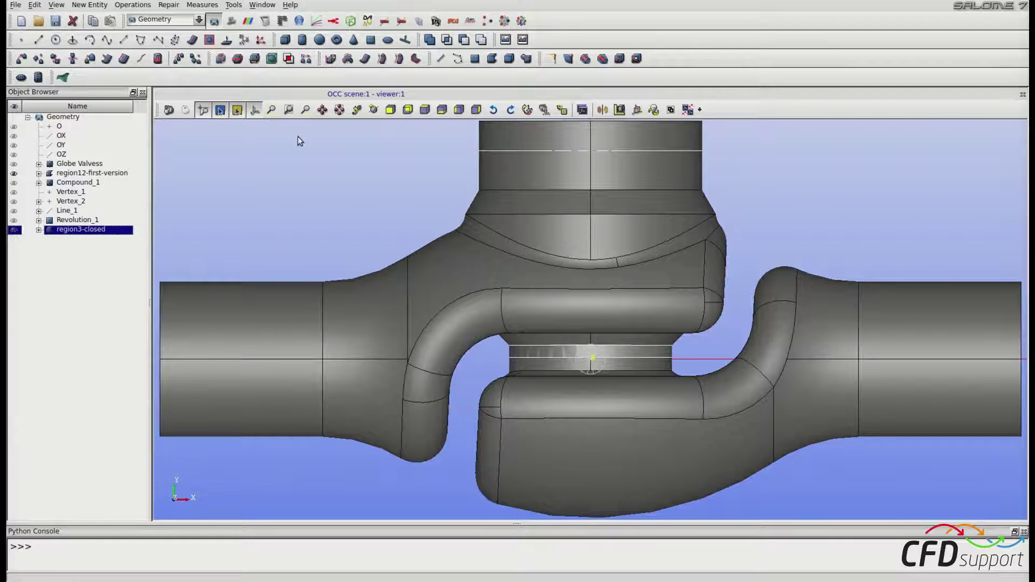
ctrl+right_drag(419, 184, 570, 242)
ctrl+middle_drag(570, 242, 561, 266)
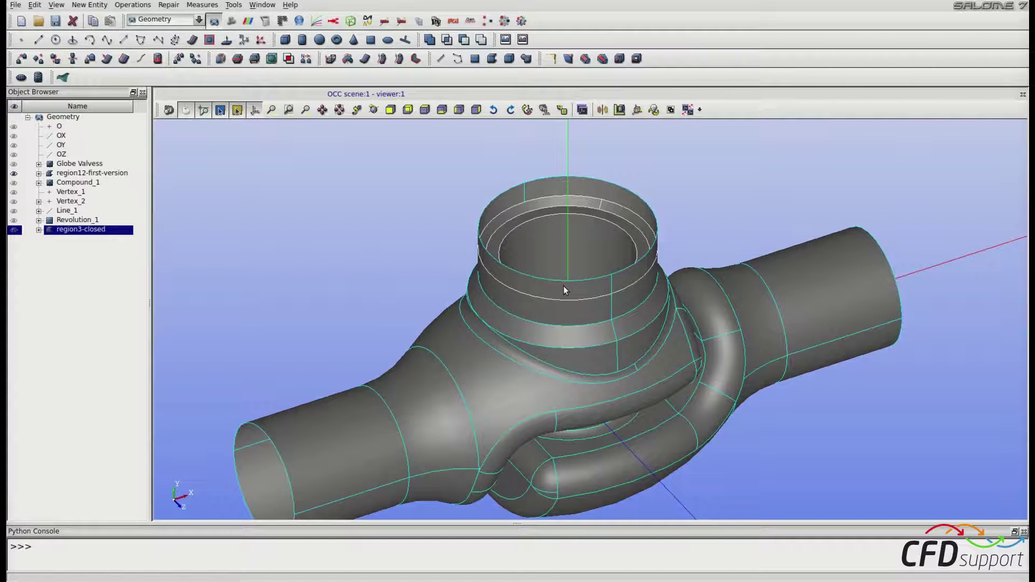
click(425, 109)
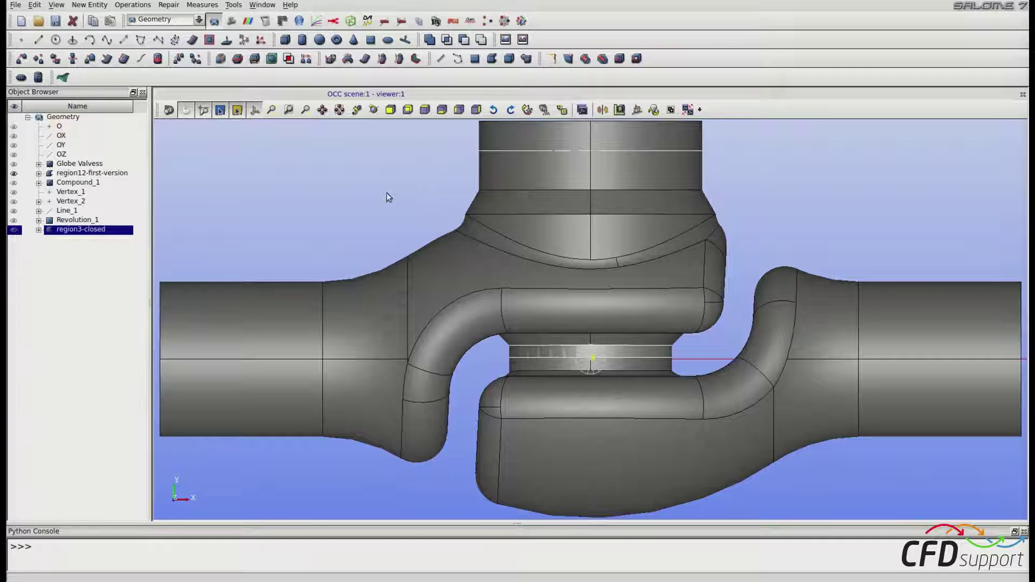
Hide the region12-first-version shell and display all of its individual child faces instead
click(16, 174)
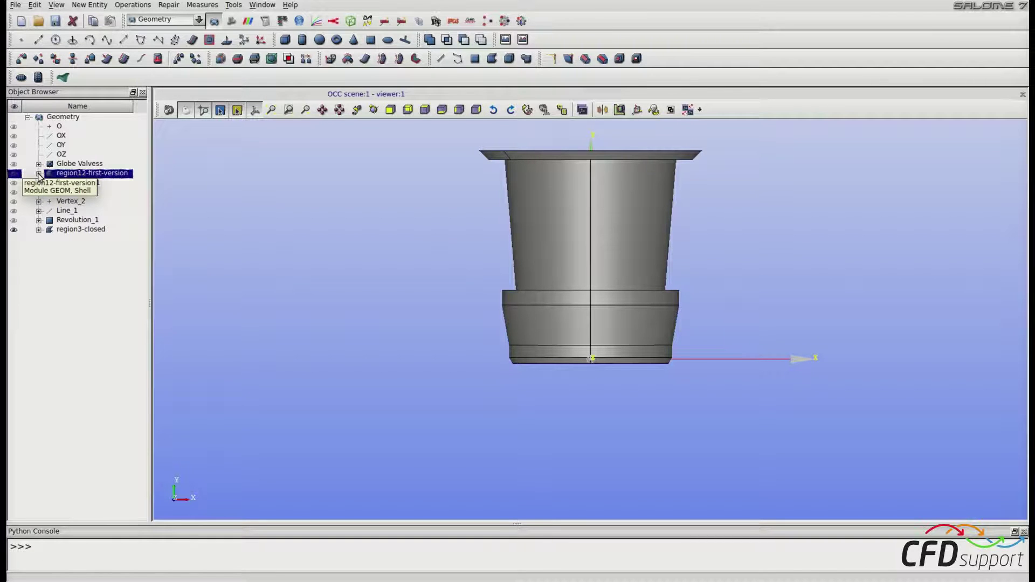
click(39, 173)
click(85, 185)
drag(84, 189, 90, 459)
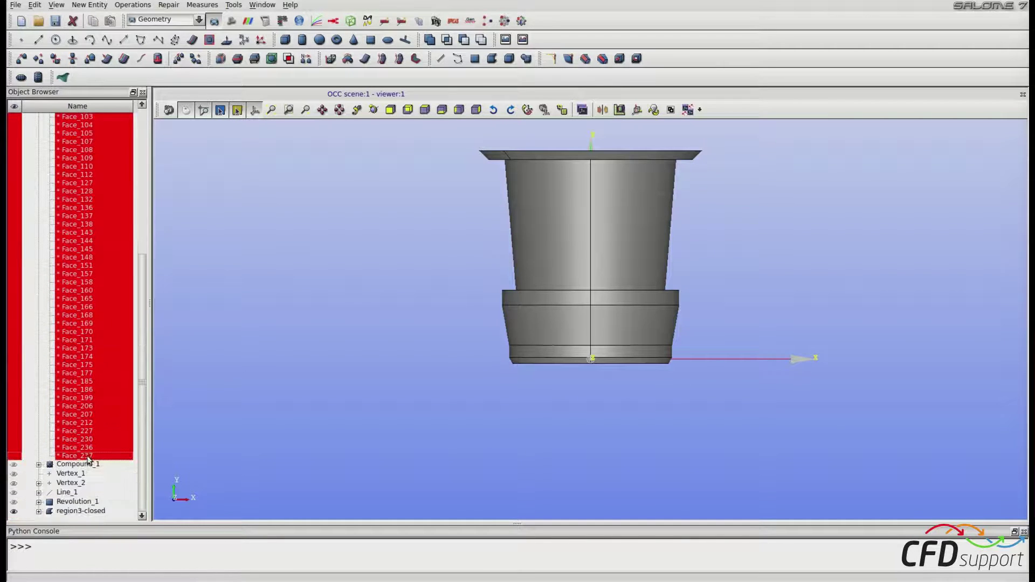
right_click(75, 378)
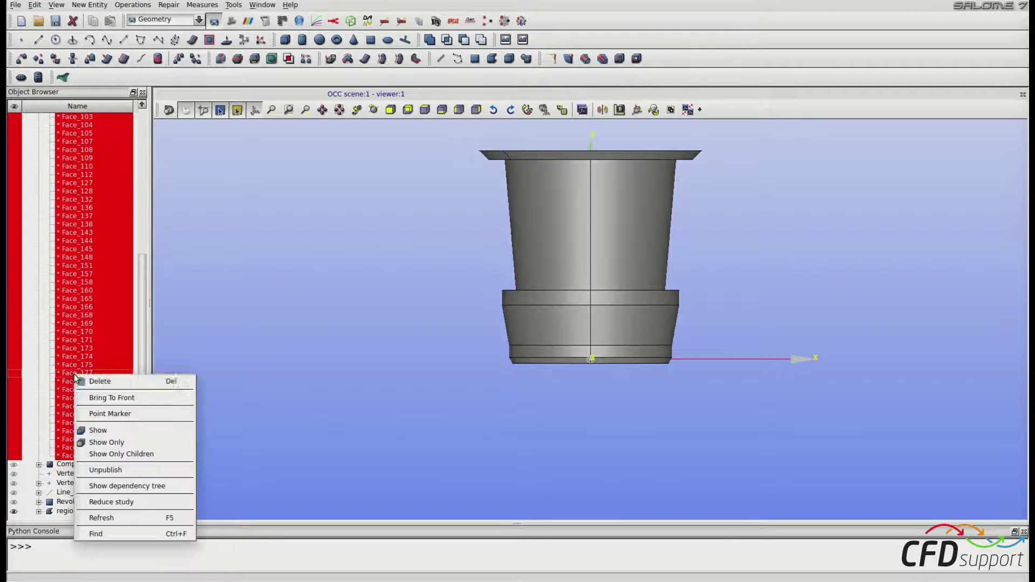
click(94, 432)
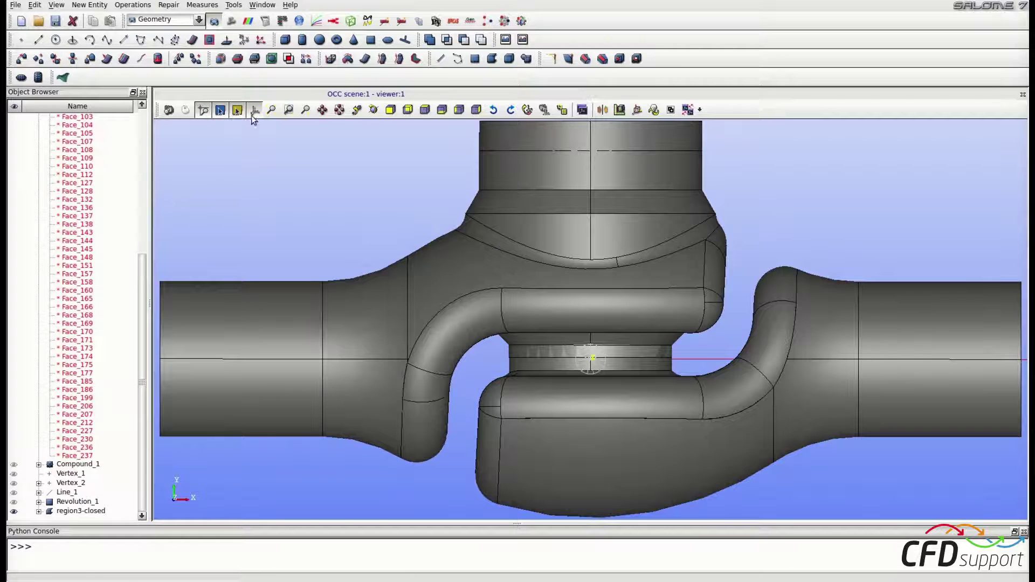
Cut Face_110 on the upper valve neck with a Boolean Cut, using region3-closed as the tool object
click(123, 6)
mouse_move(142, 18)
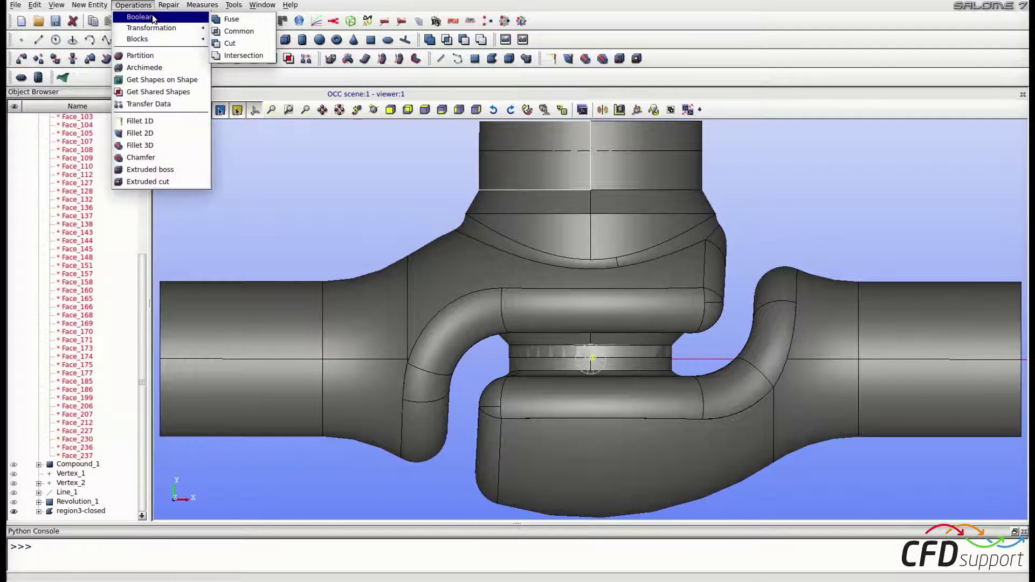
click(229, 44)
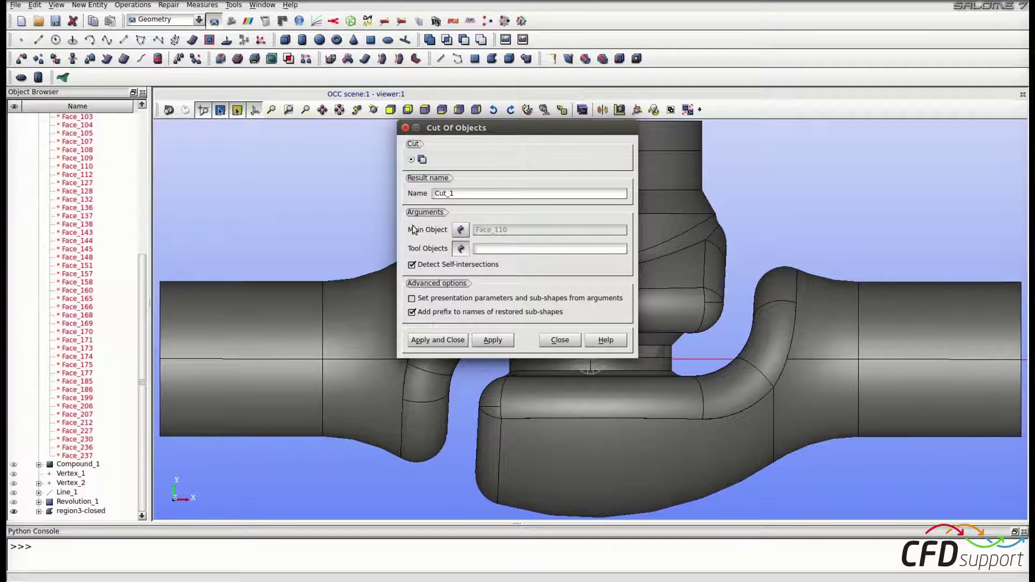
drag(516, 124, 311, 142)
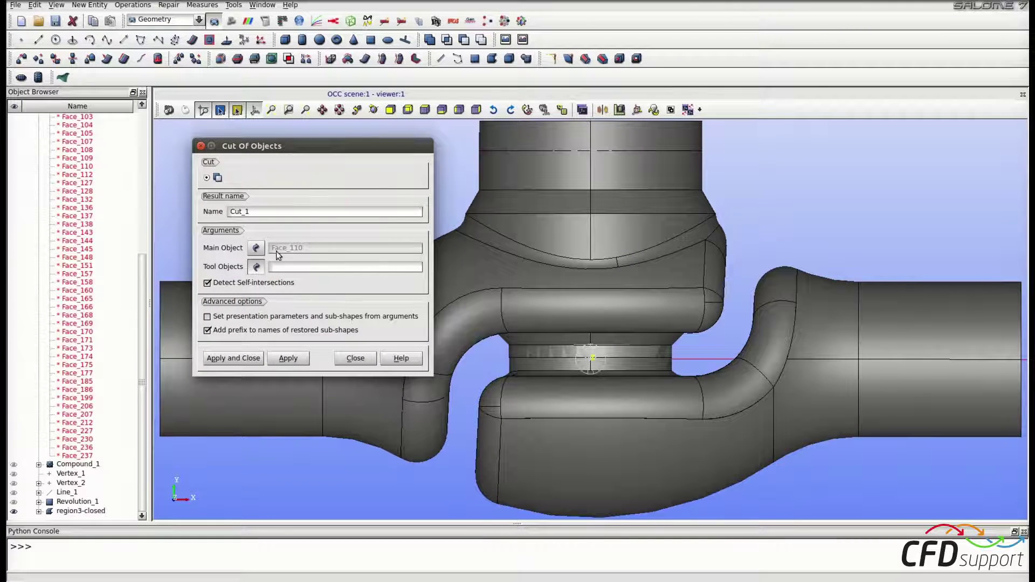
click(257, 267)
click(82, 511)
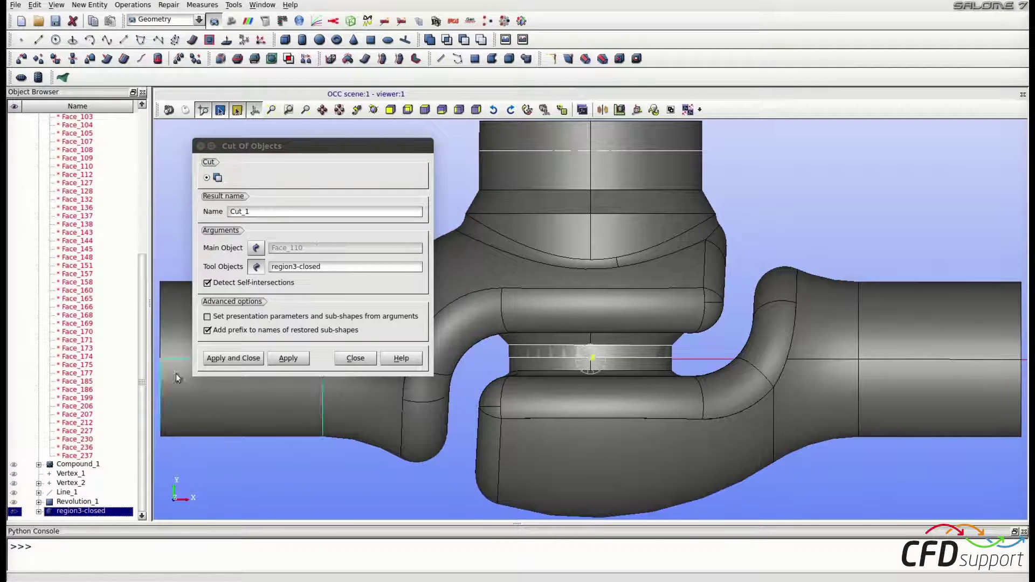
click(282, 360)
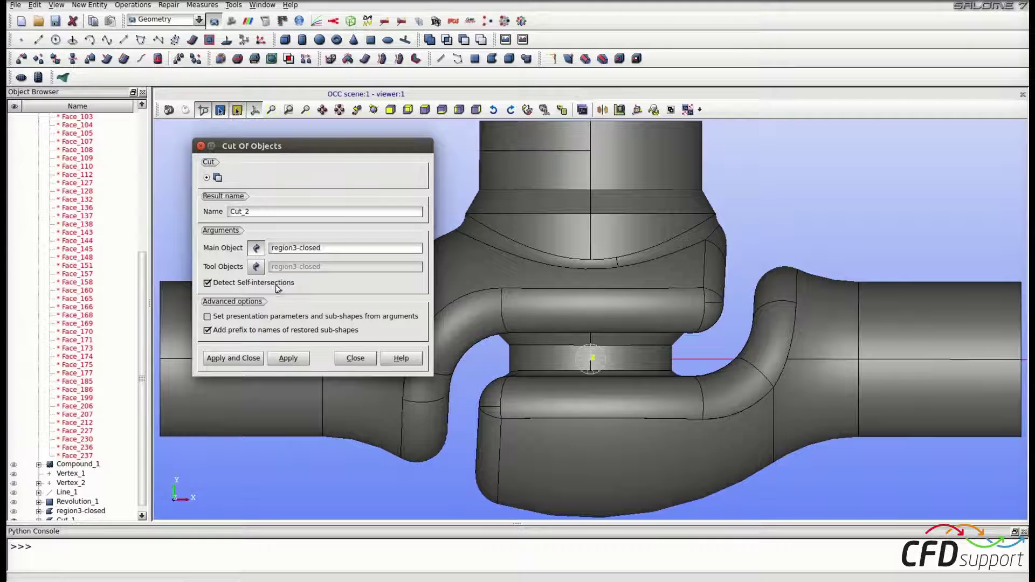
Cut Face_158 on the upper valve neck with the same region3-closed tool object and finish the command
click(259, 249)
click(622, 129)
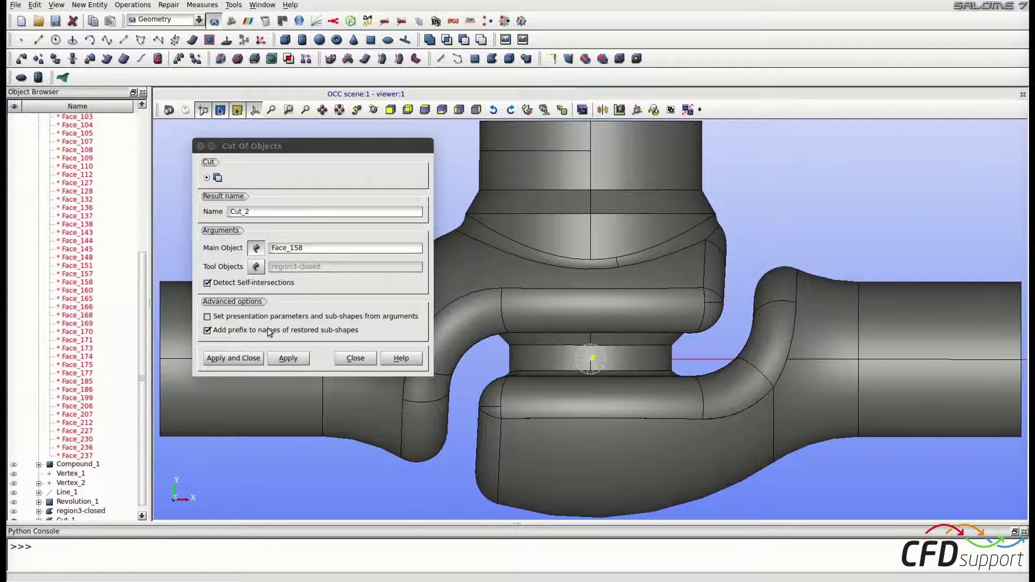
click(241, 360)
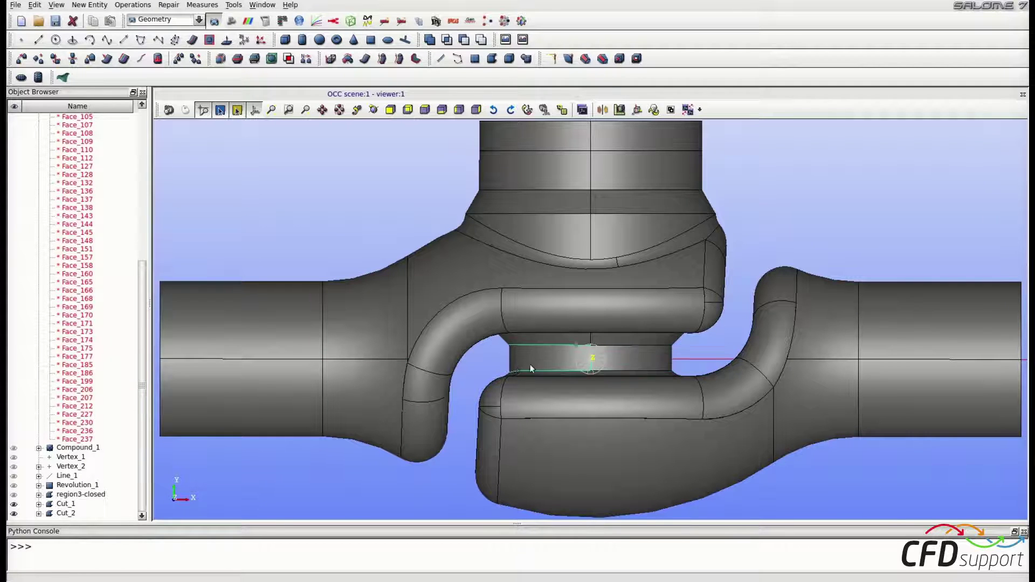
Cut the two valve seat faces, Face_109 and Face_145, with Boolean Cuts using region3-closed as the tool object
click(561, 361)
click(133, 5)
mouse_move(208, 23)
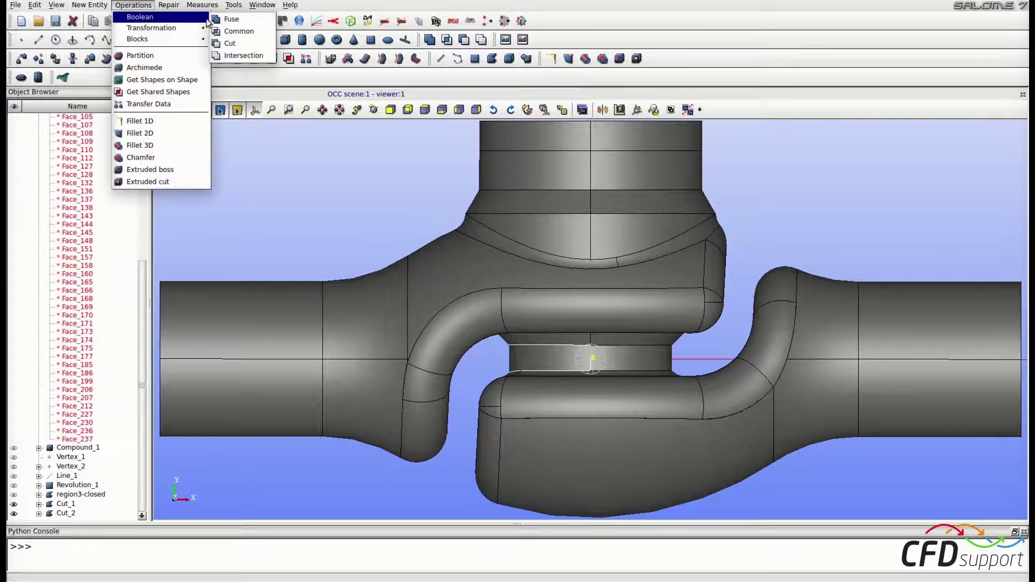
click(230, 43)
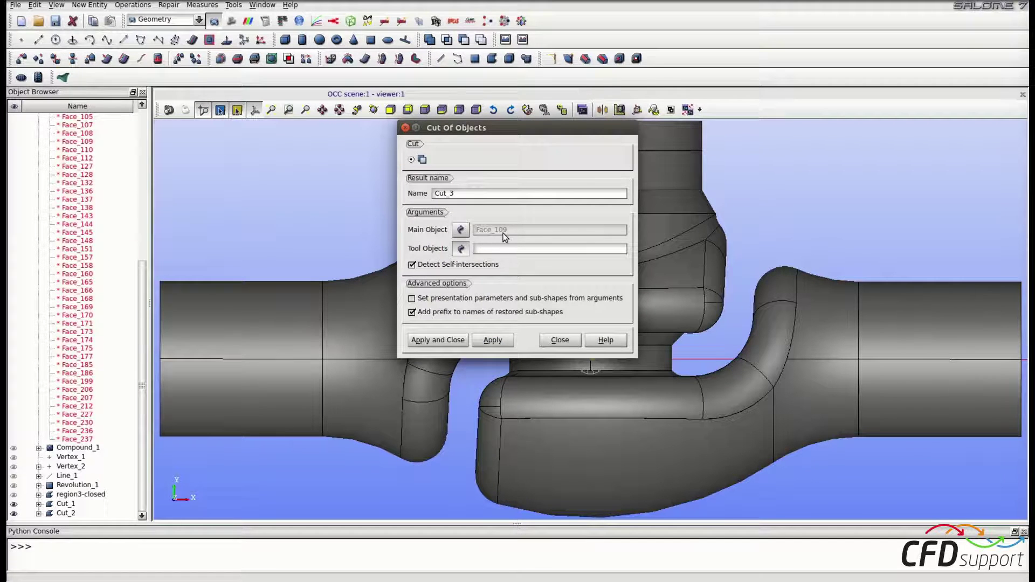
drag(564, 129, 290, 111)
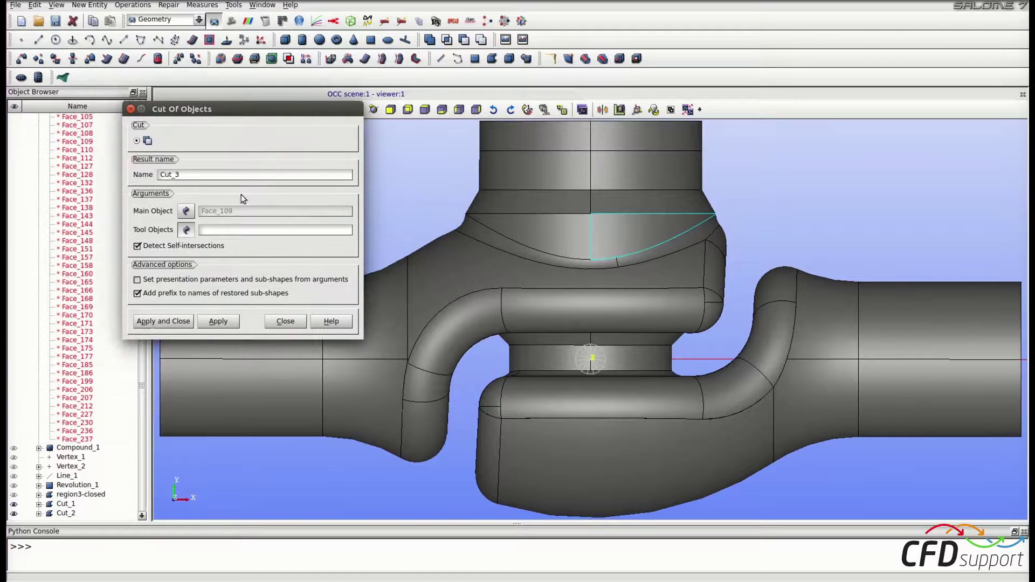
click(85, 497)
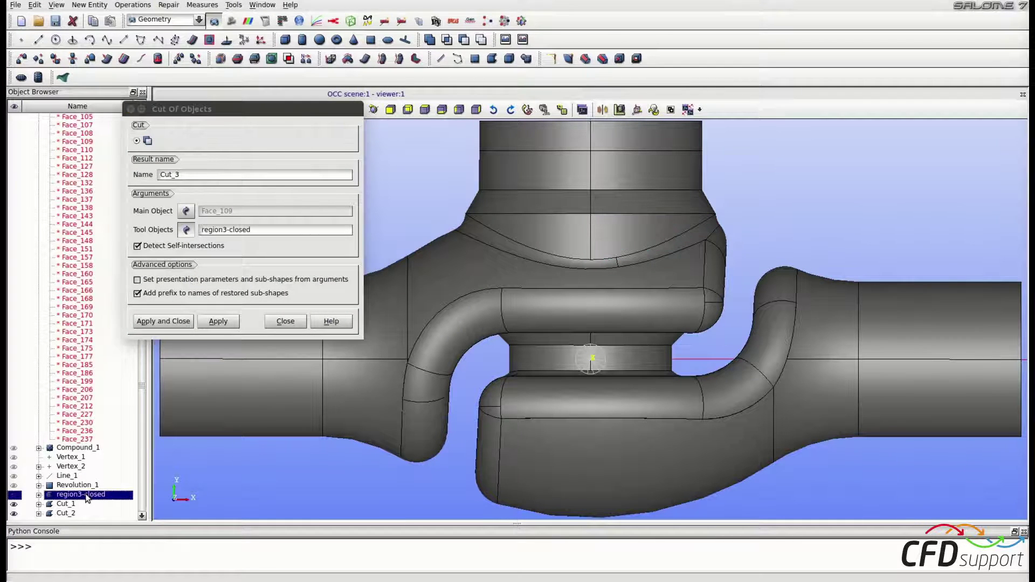
click(219, 323)
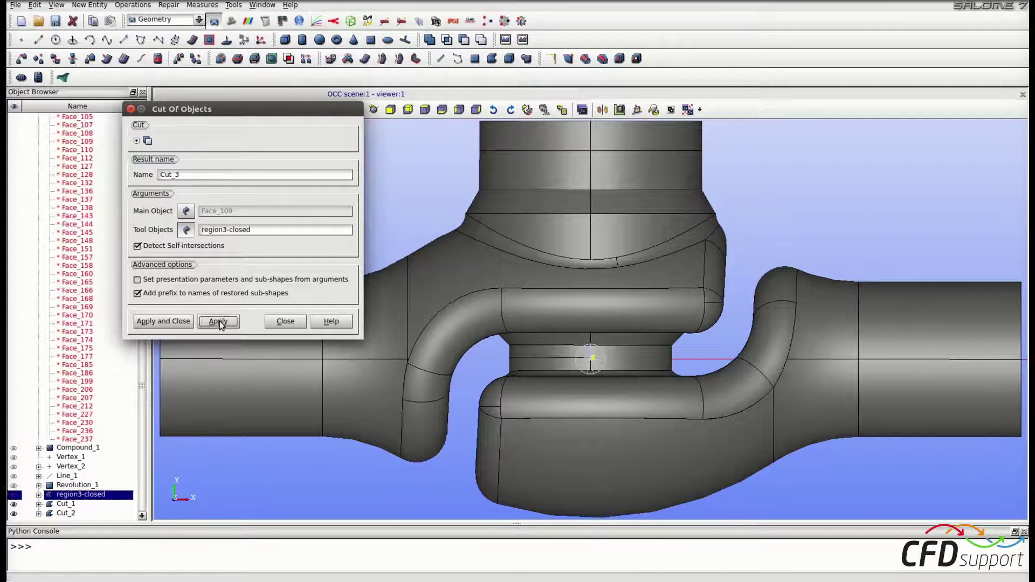
click(631, 354)
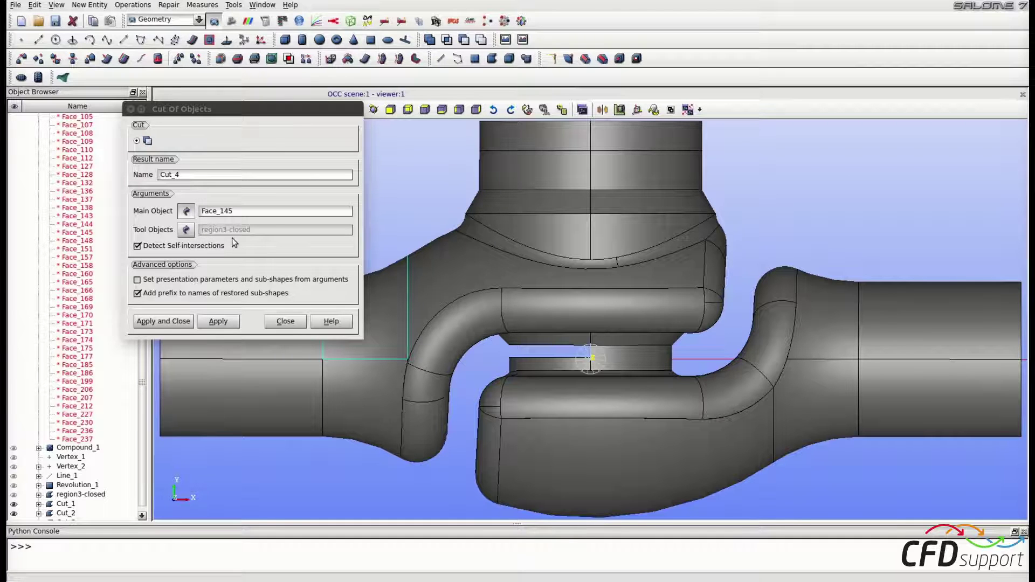
click(180, 322)
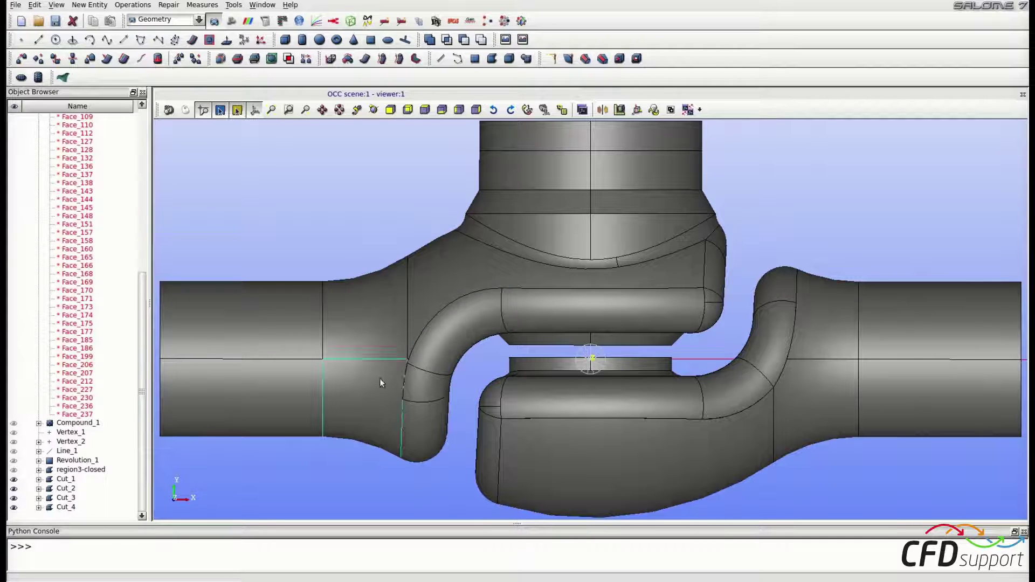
Display the child faces Face_2 and Face_123 of region3-closed to fill the gap at the valve seat
click(39, 470)
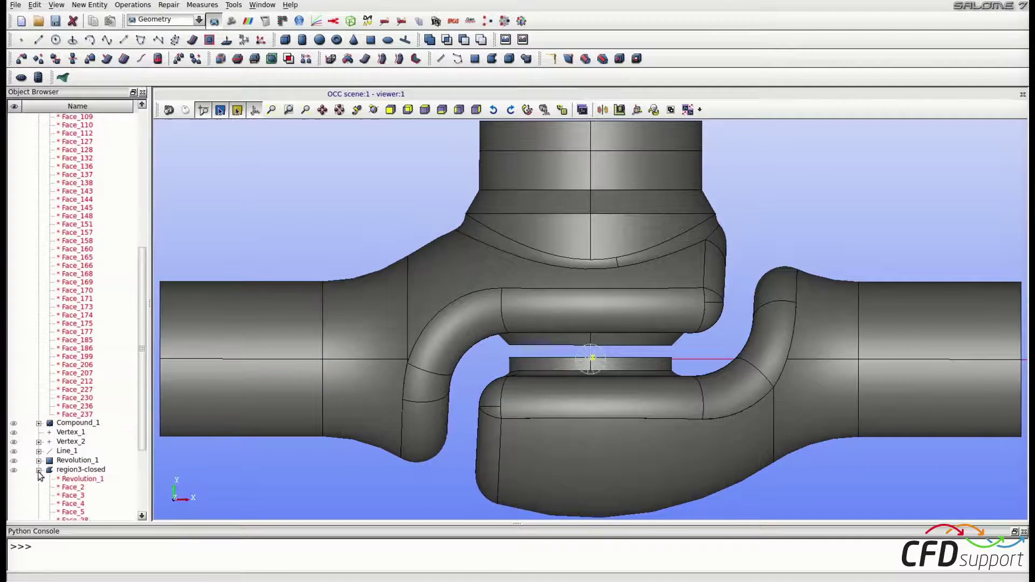
scroll(117, 404, down, 5)
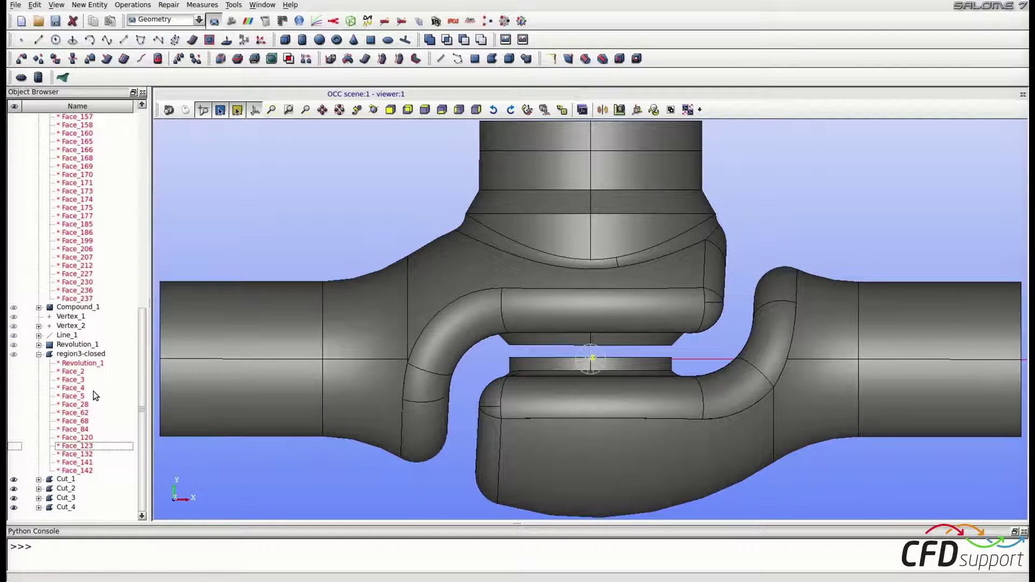
click(75, 373)
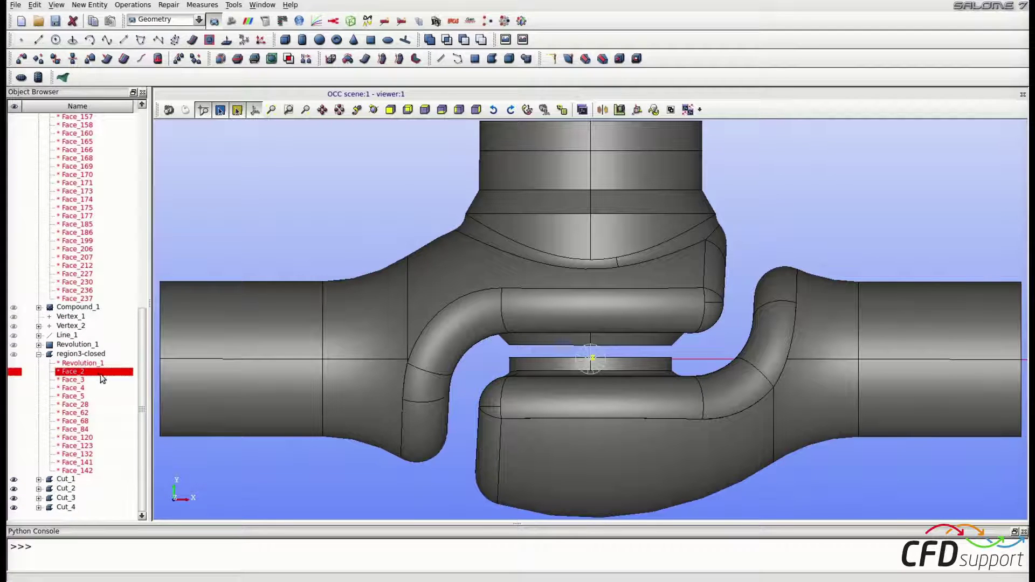
right_click(96, 376)
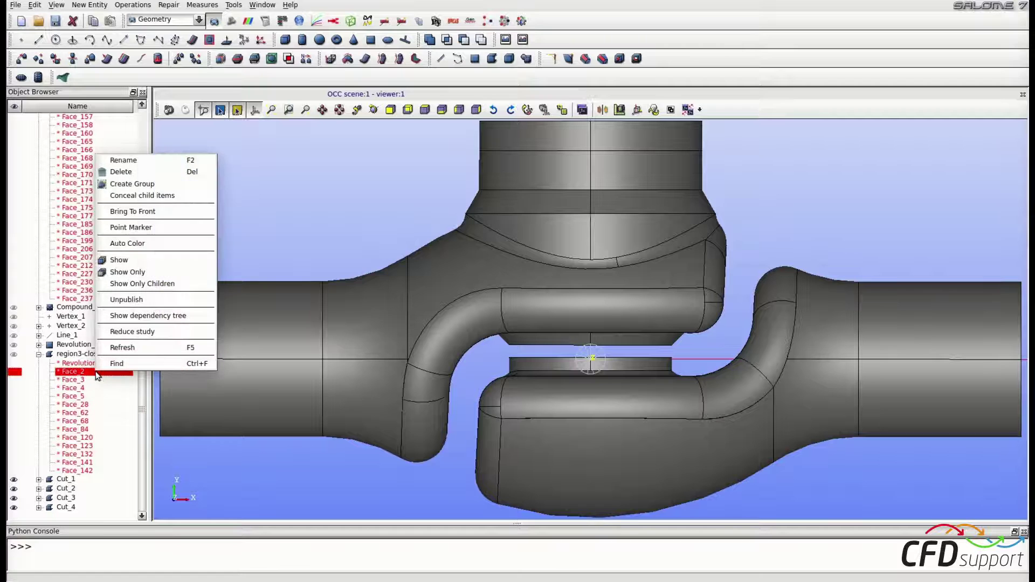
click(120, 261)
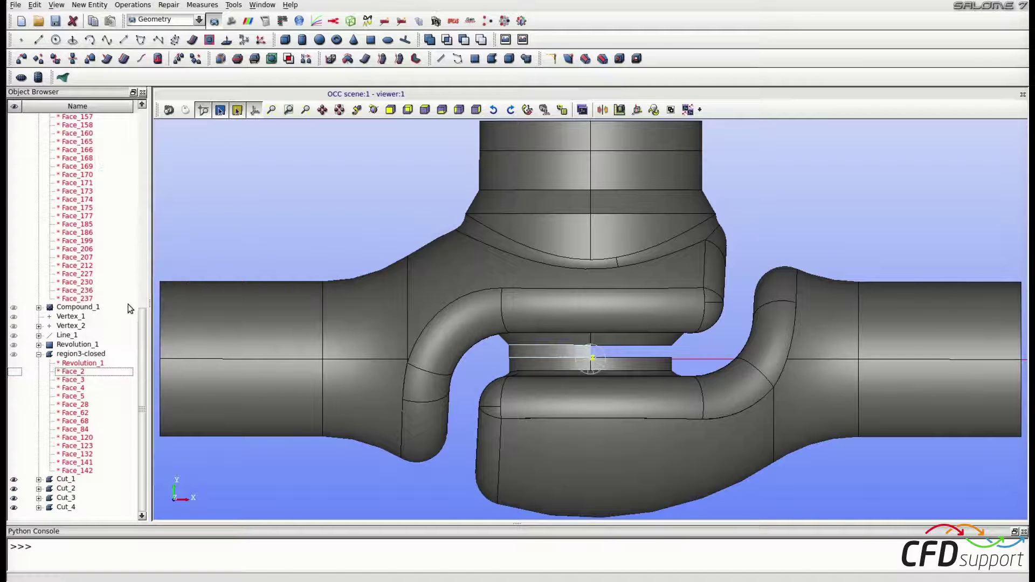
click(73, 446)
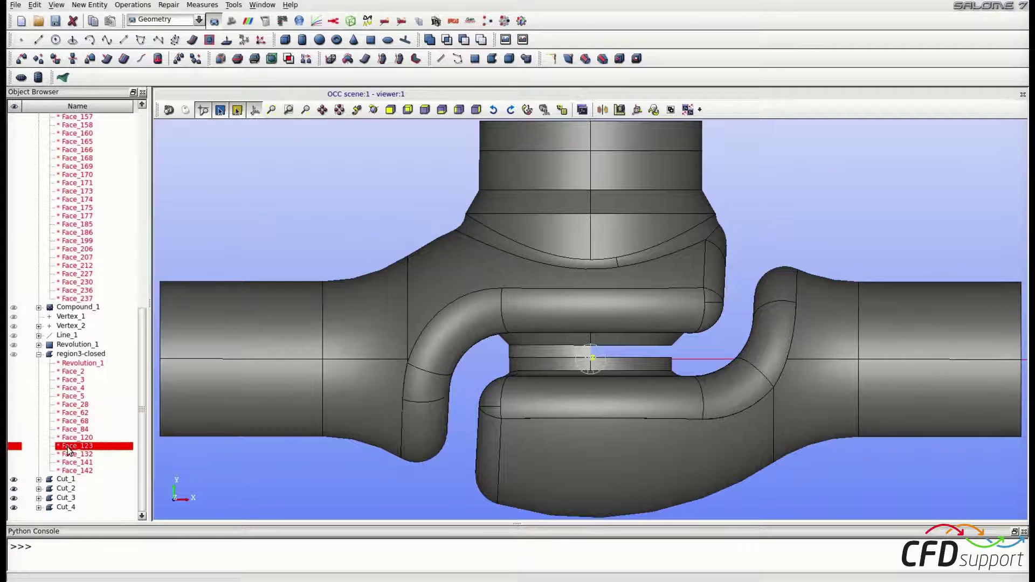
right_click(69, 448)
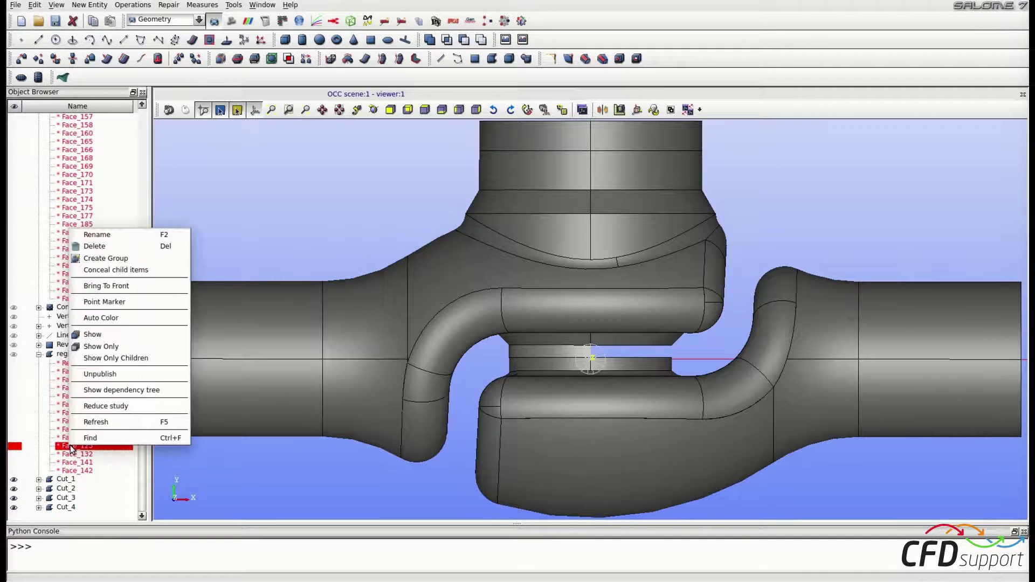
click(91, 335)
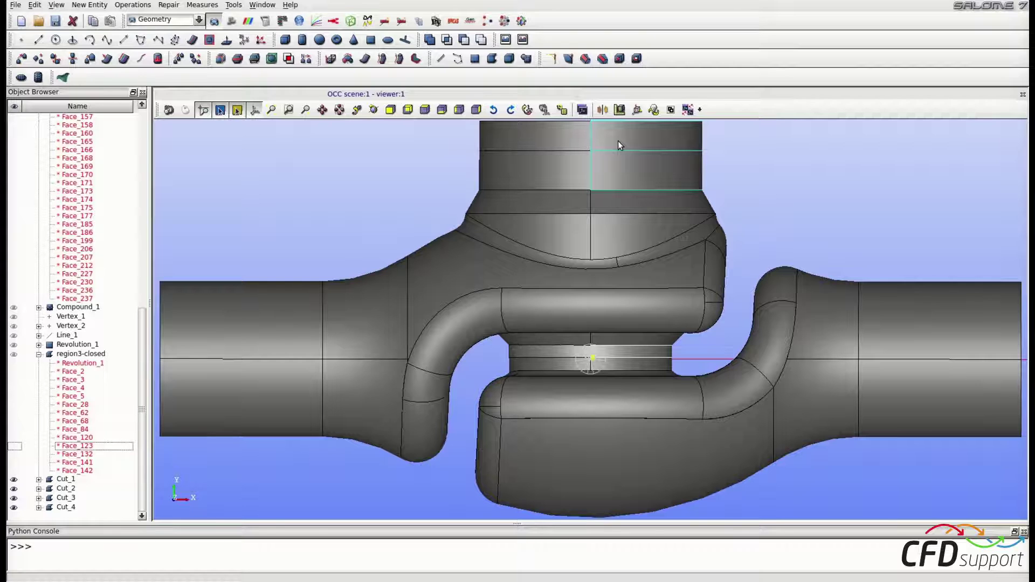
Explode Cut_1 into its Face sub-shapes
click(68, 480)
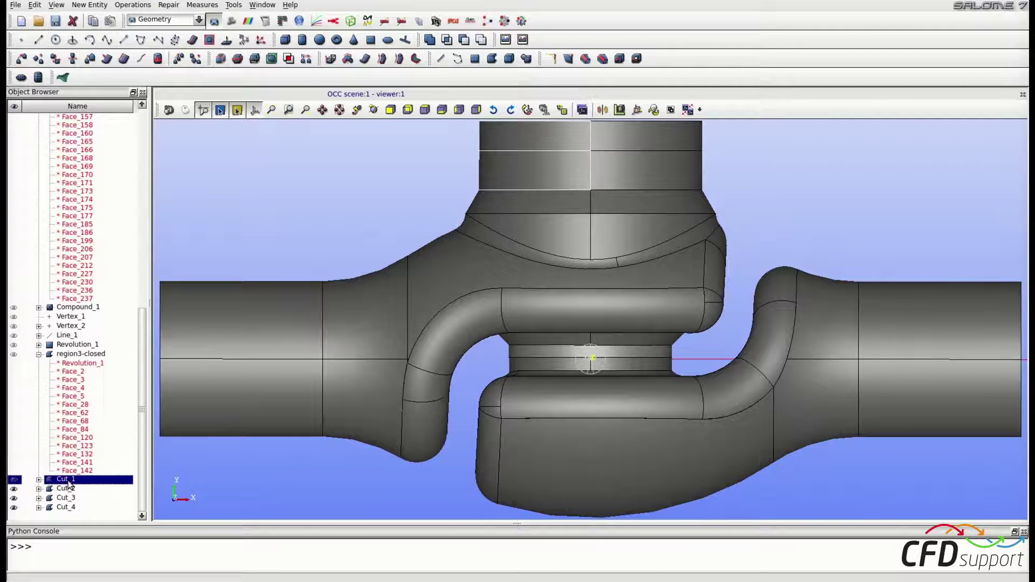
click(99, 7)
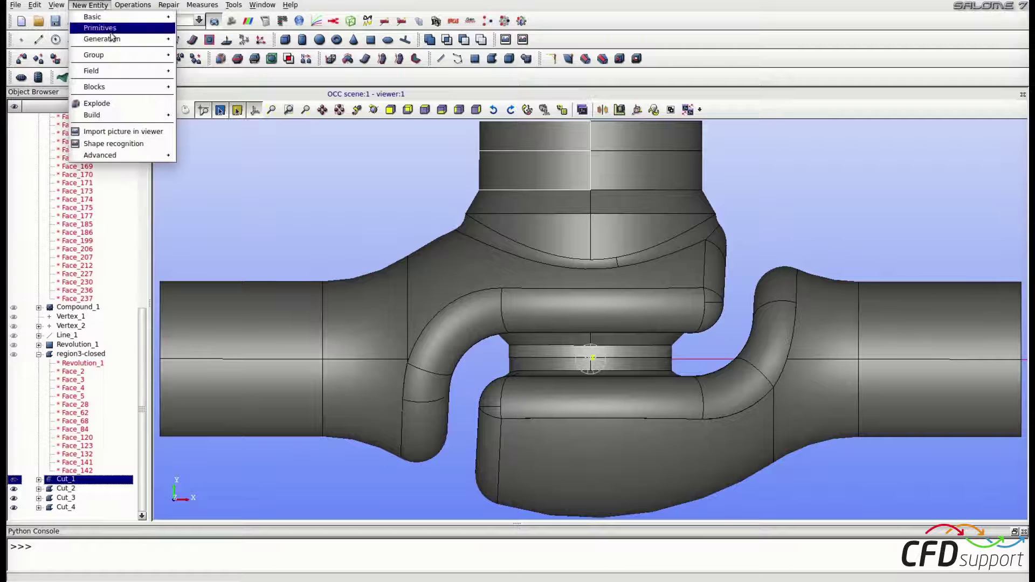
click(97, 104)
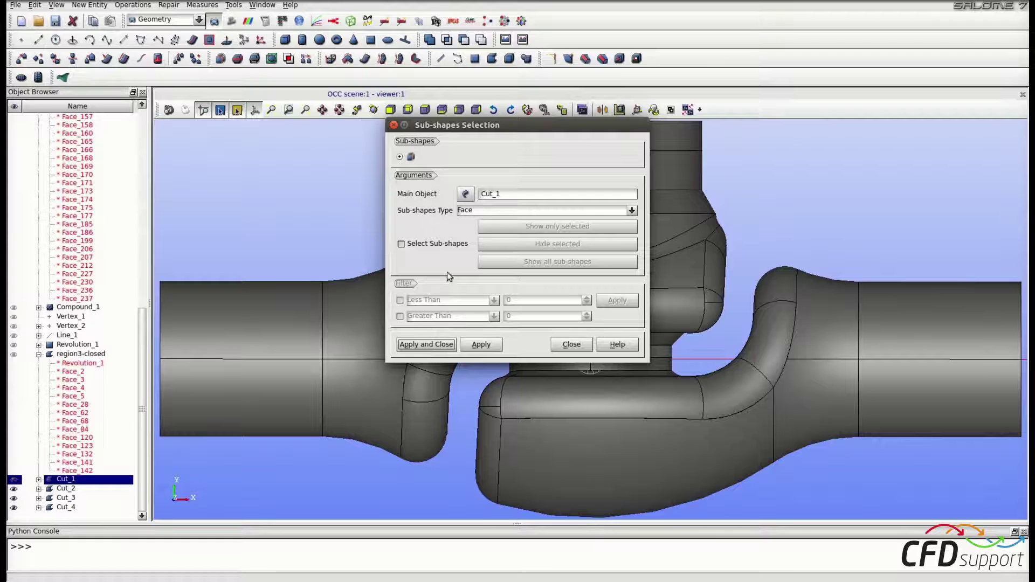
click(432, 345)
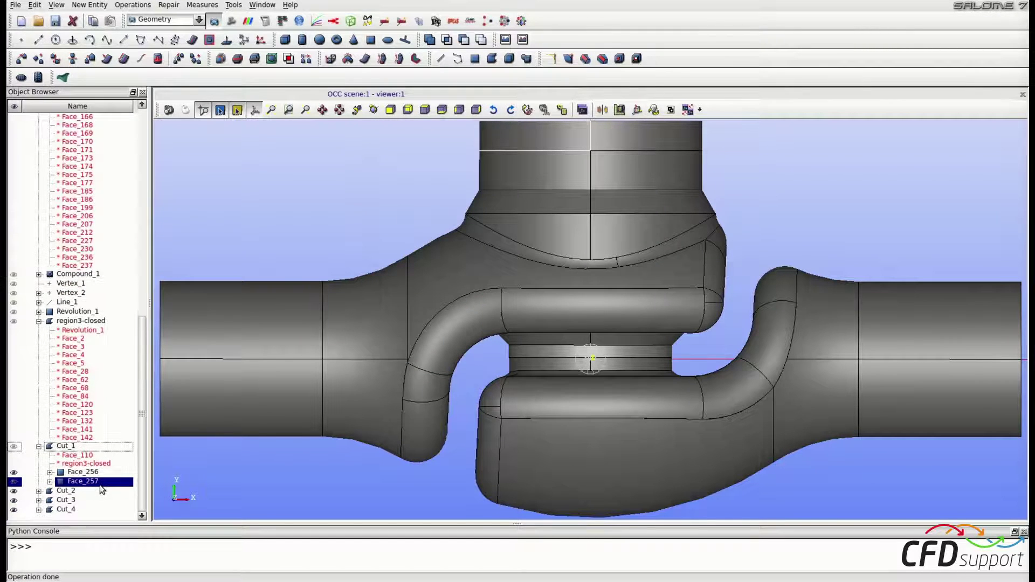
Explode Cut_2 into its Face sub-shapes
click(71, 491)
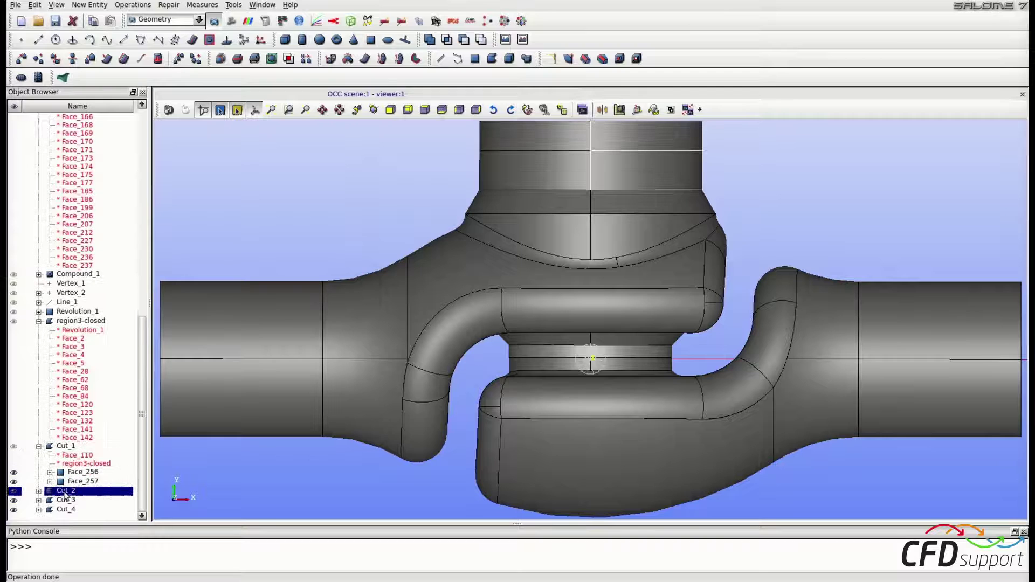
click(81, 6)
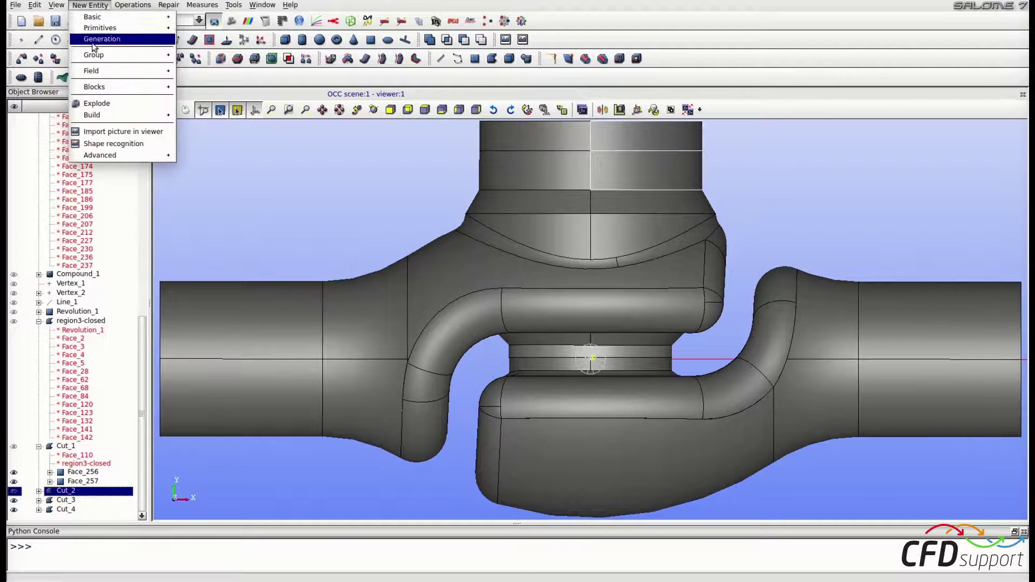
click(97, 105)
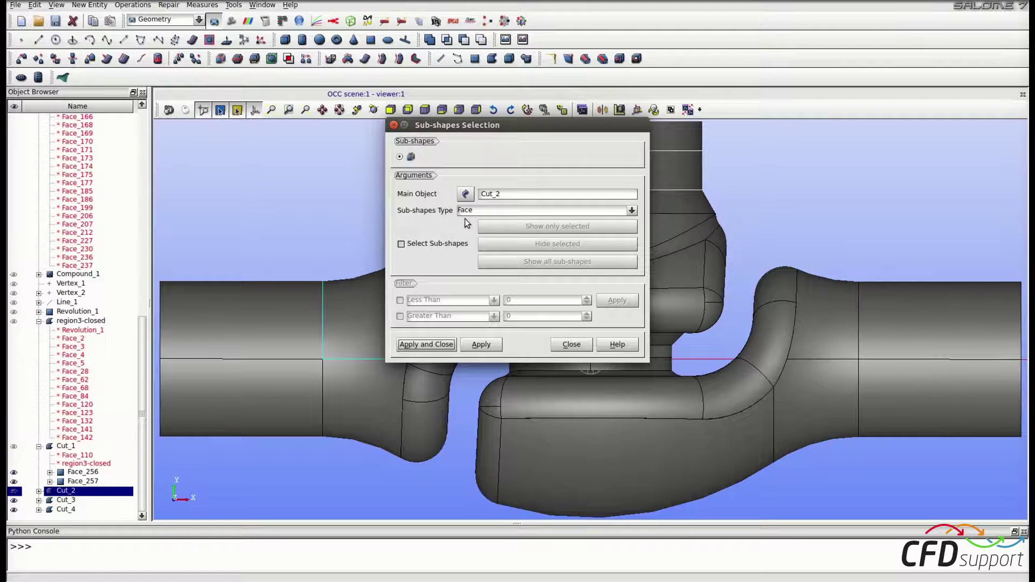
click(426, 344)
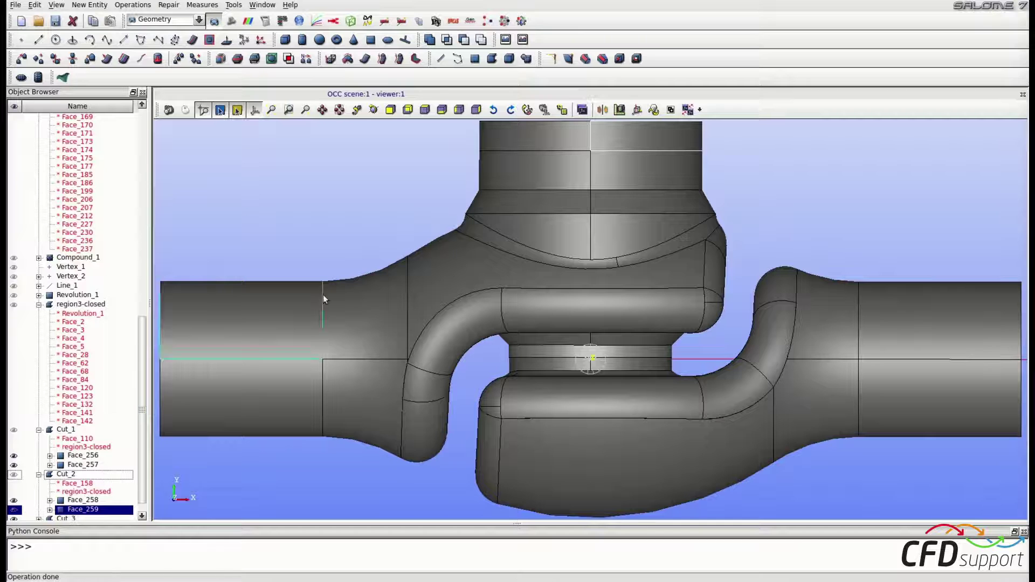
Hide the uppermost neck faces Face_257 and Face_259 above the cut line
click(414, 168)
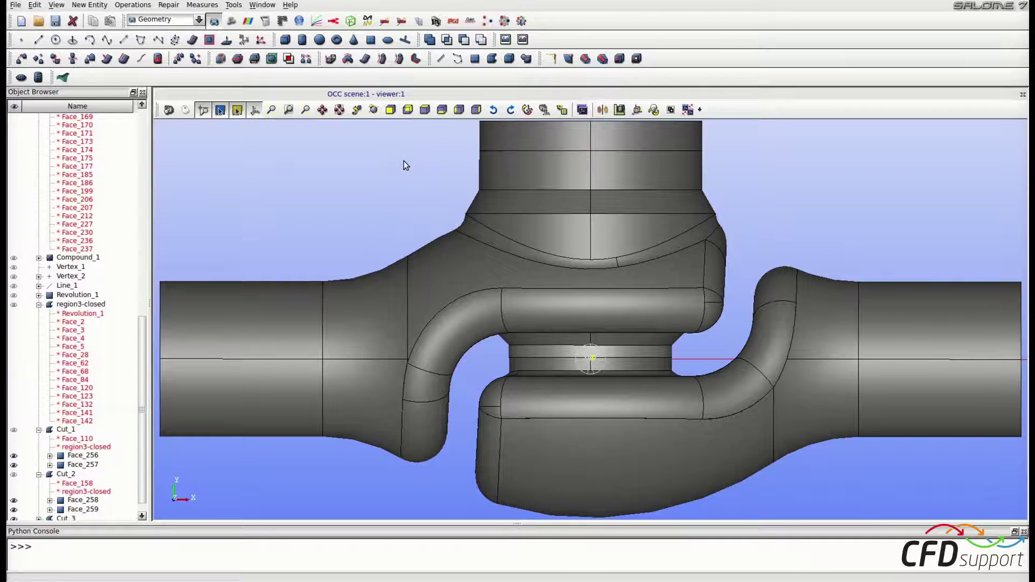
click(533, 139)
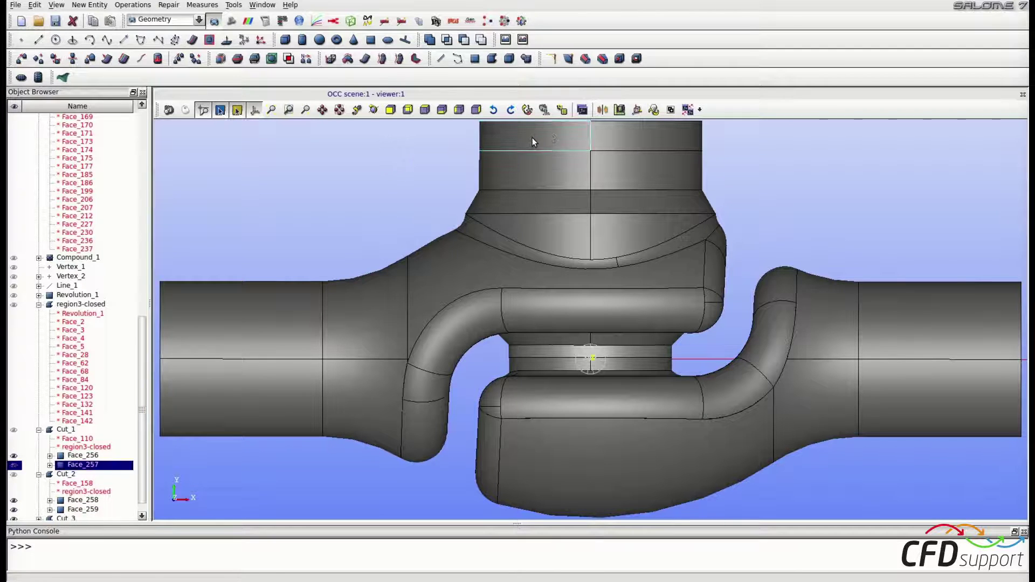
shift+click(623, 141)
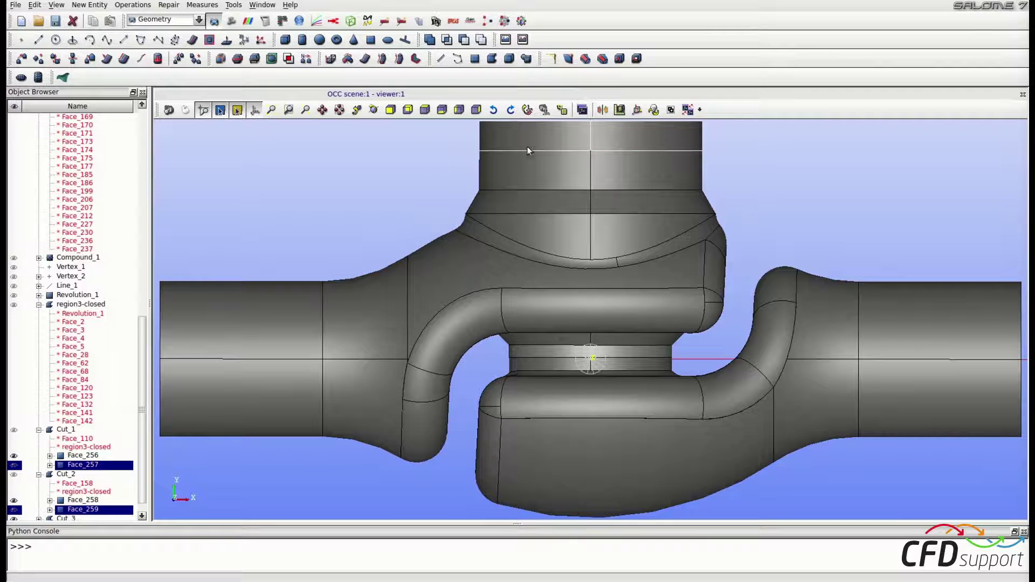
right_click(413, 180)
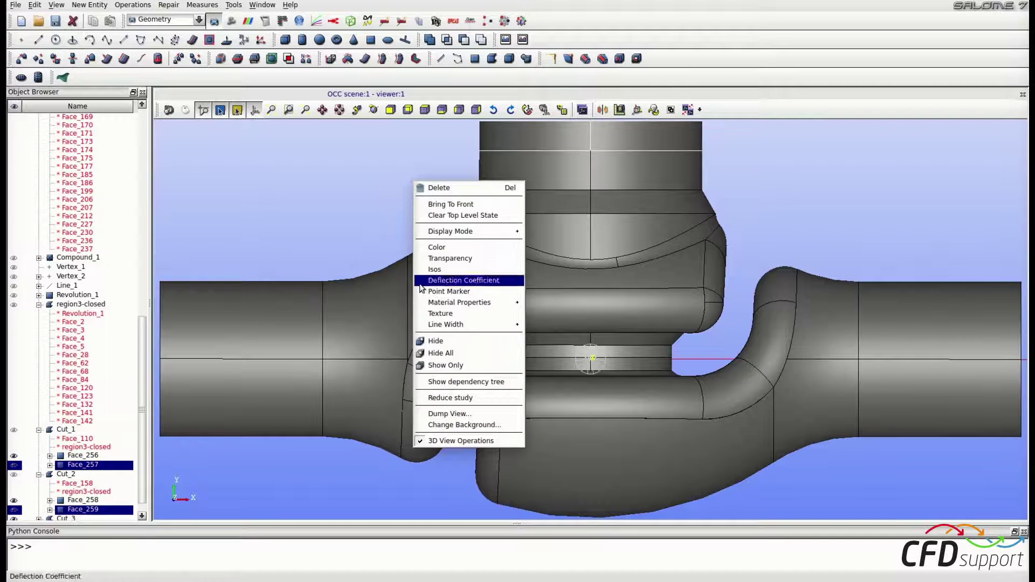
click(431, 342)
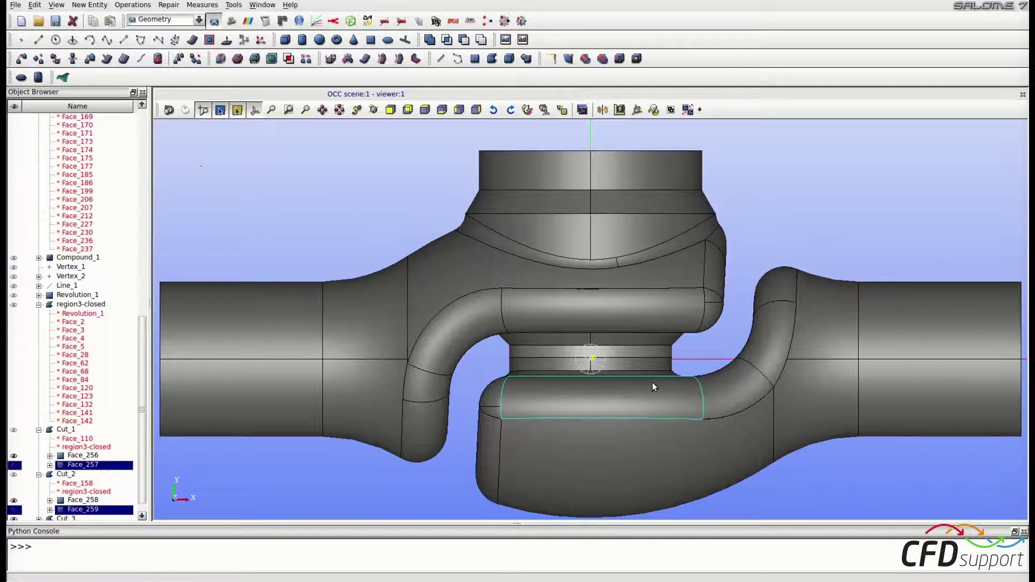
Hide the faces of the outlet pipe on the +X side and the curved faces joining it to the lower body
drag(736, 239, 1018, 464)
right_click(957, 440)
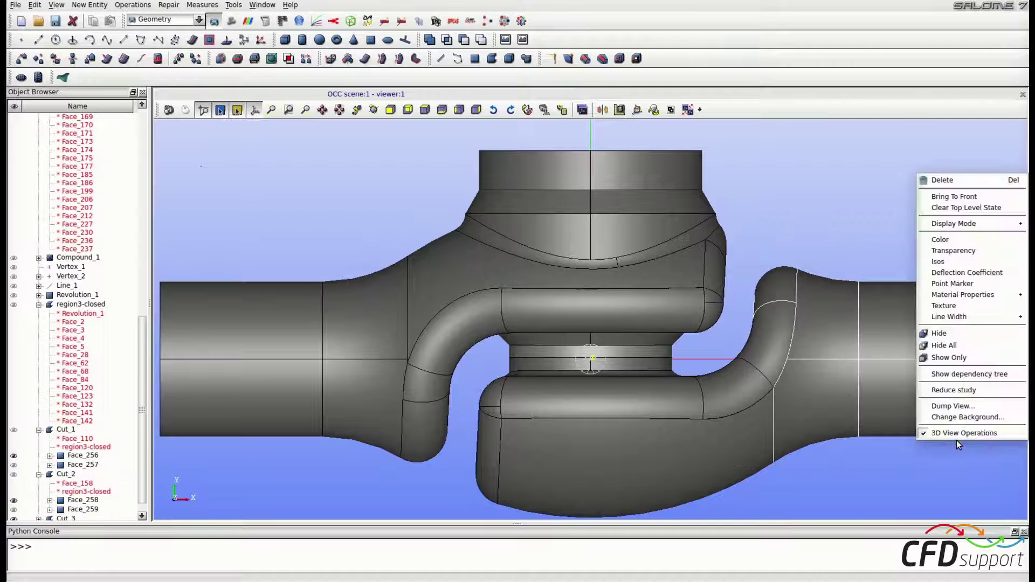
click(949, 334)
drag(734, 264, 838, 493)
right_click(837, 456)
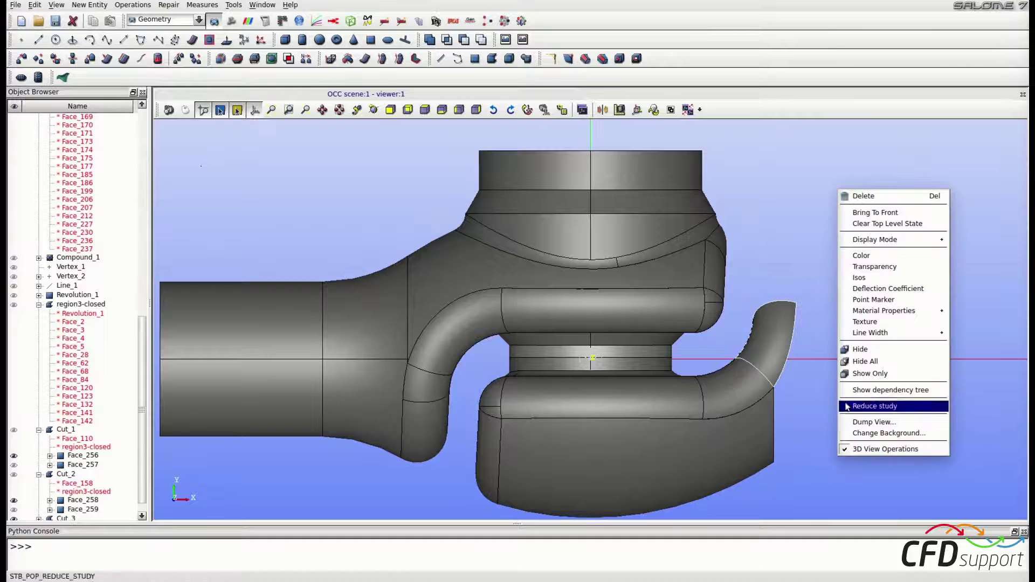
click(857, 349)
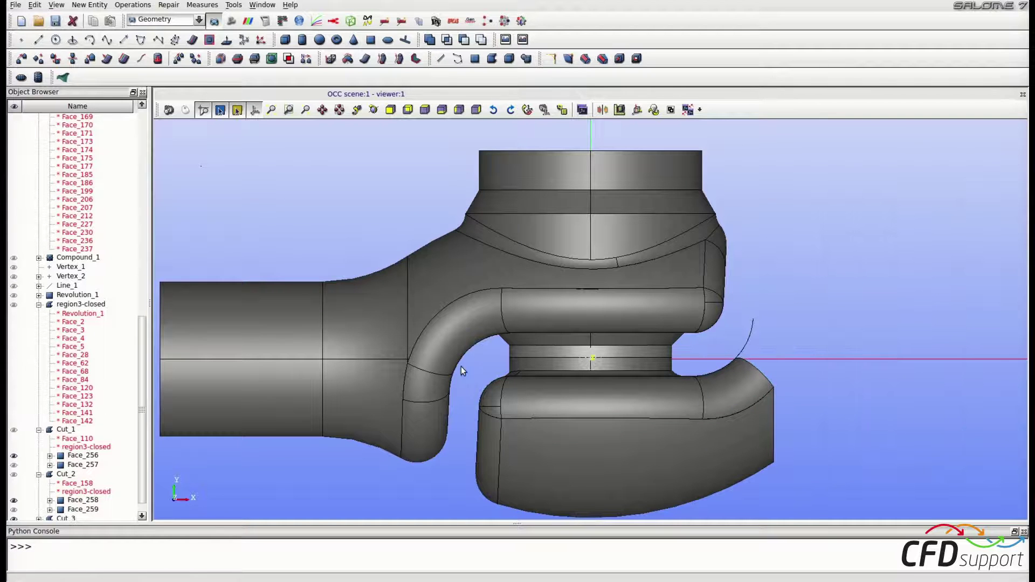
Hide the faces of the lower valve body and the leftover edge-on curved face beside its elbow
drag(468, 362, 831, 515)
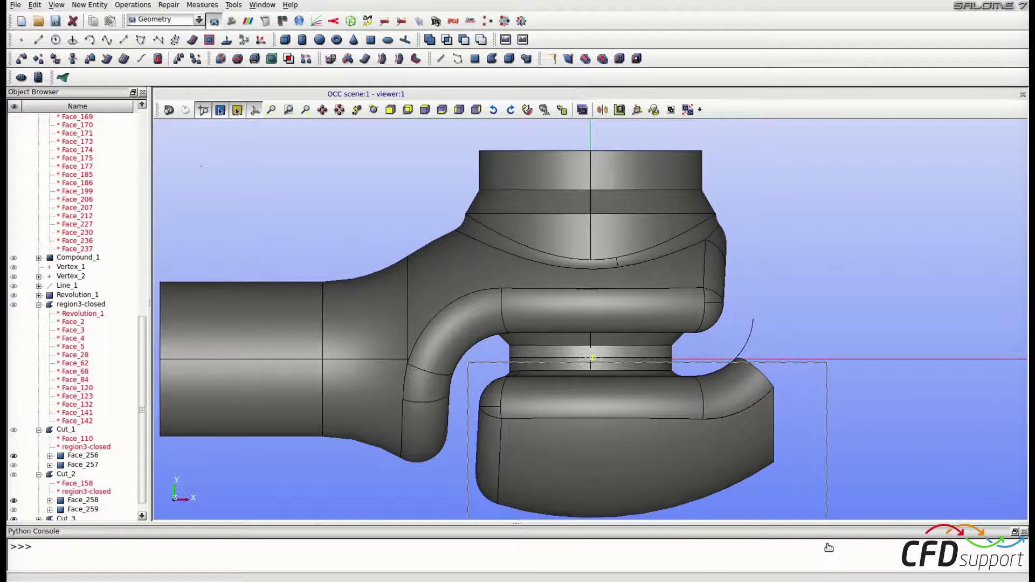
right_click(831, 435)
click(848, 328)
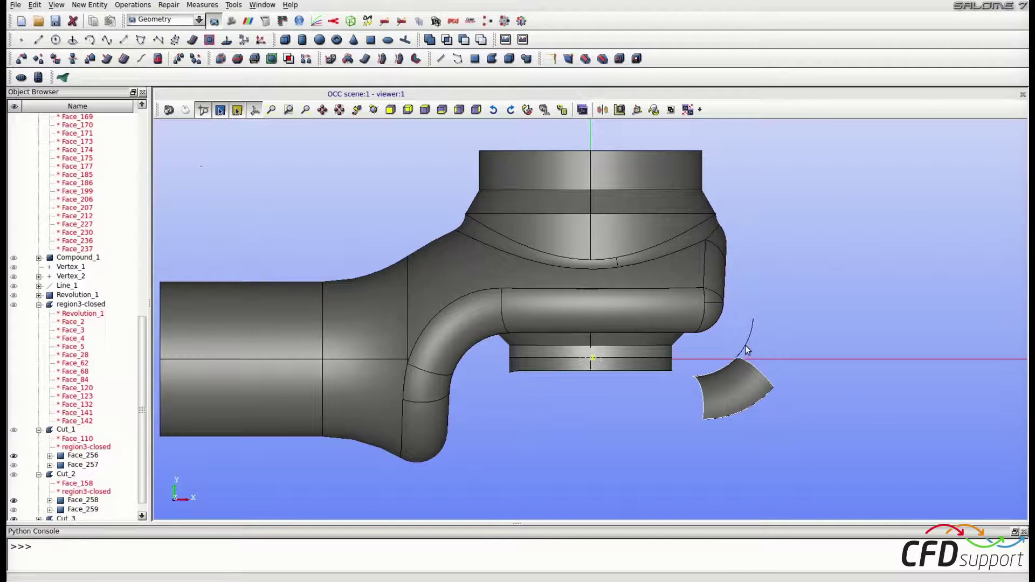
click(744, 351)
right_click(769, 330)
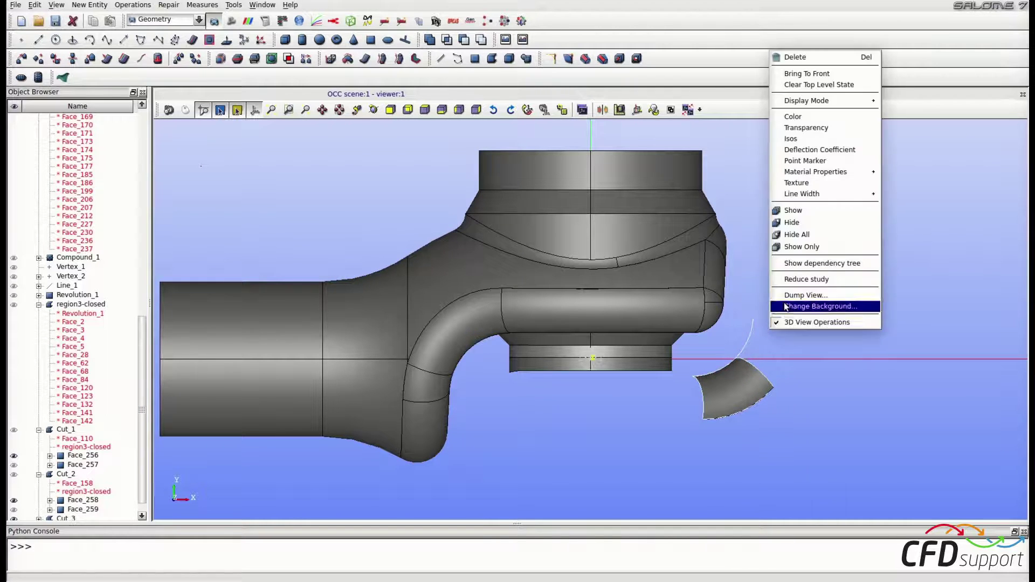
click(789, 223)
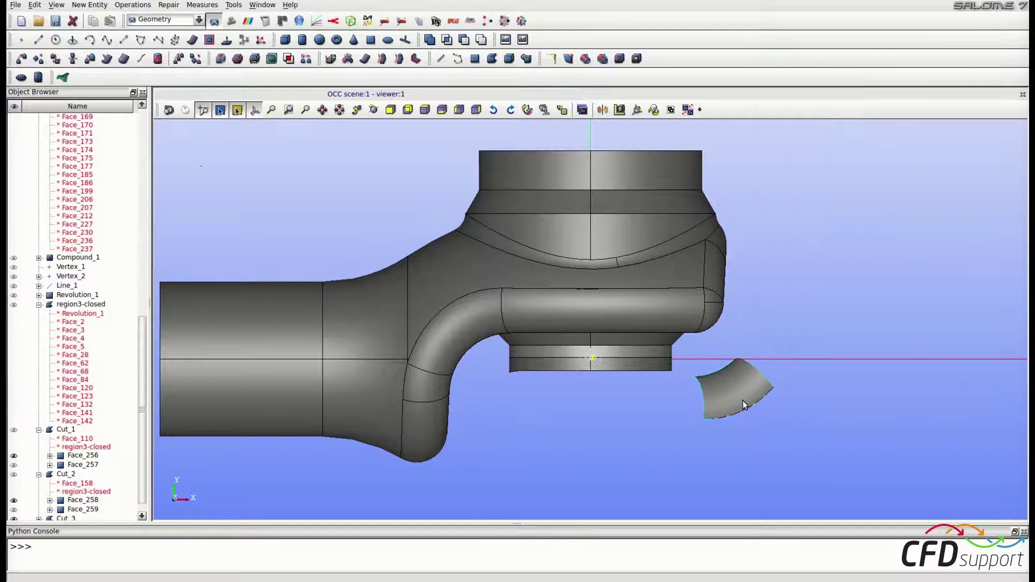
Hide the remaining elbow piece and the lower seat ring faces, including Cut_3
click(572, 370)
right_click(580, 393)
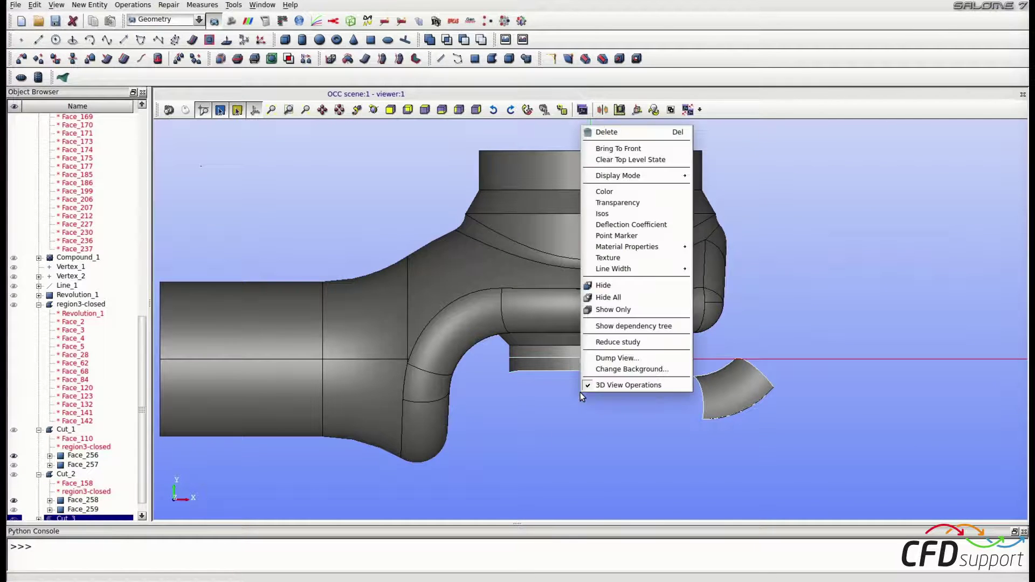
click(613, 283)
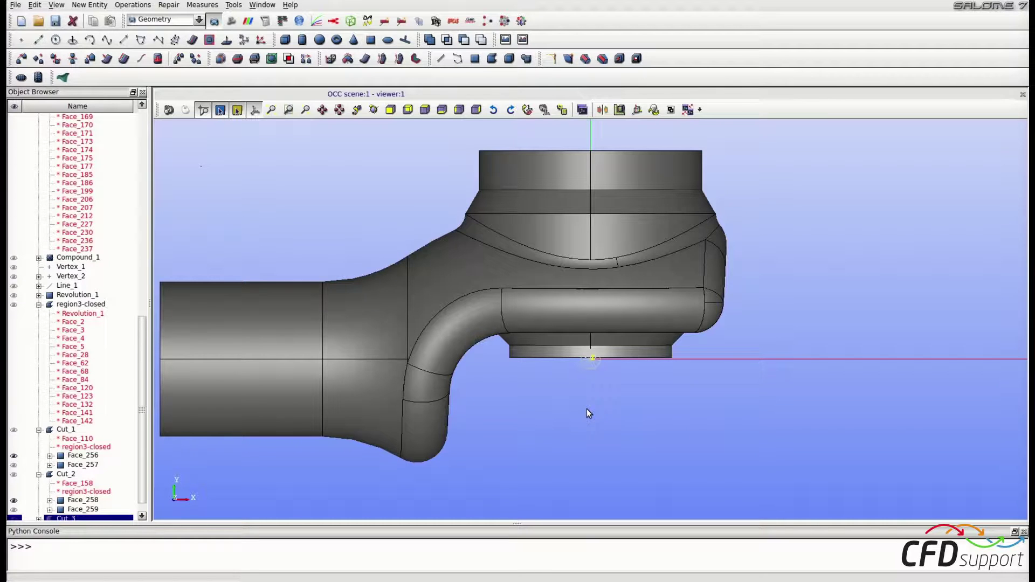
Build a shell named region1 from all faces still displayed in the inlet-side valve body
drag(752, 134, 164, 488)
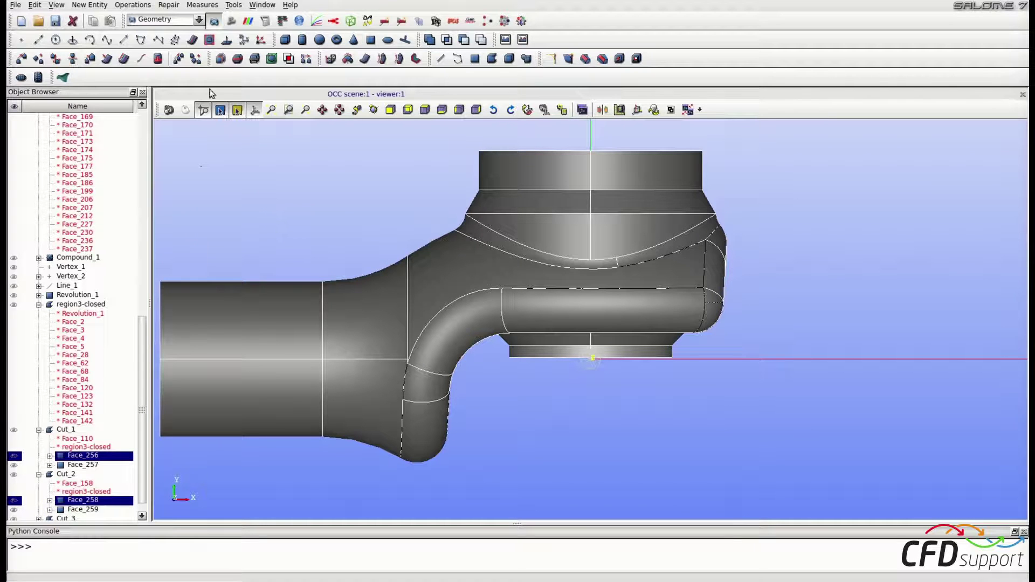
click(100, 7)
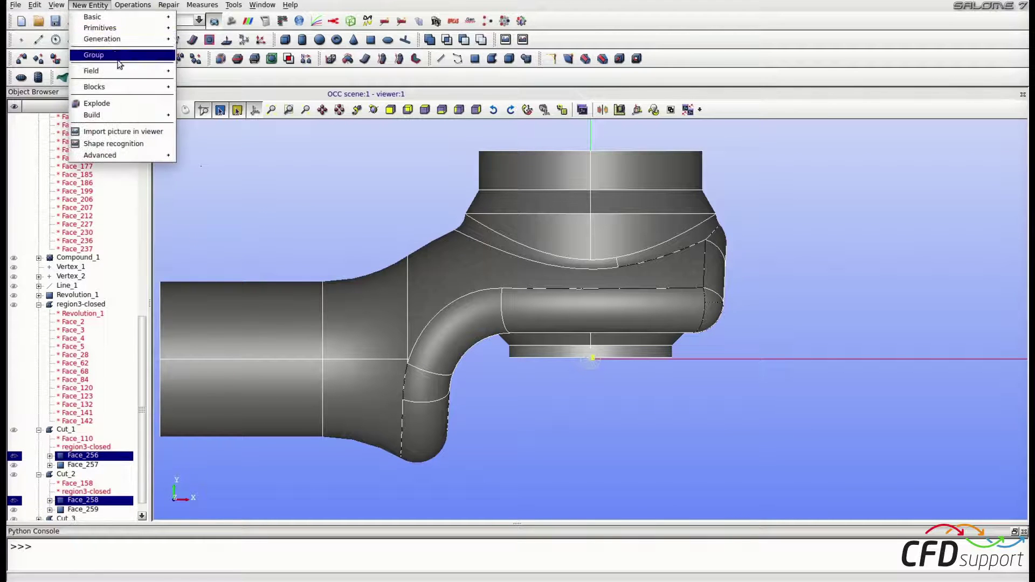
mouse_move(176, 122)
click(205, 153)
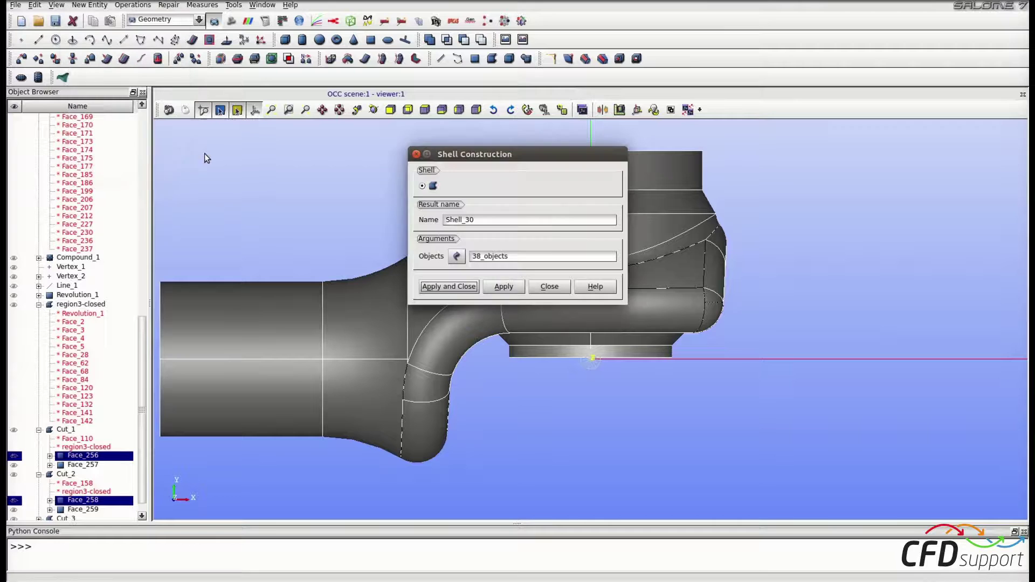
drag(493, 222, 416, 211)
text(region1)
click(456, 291)
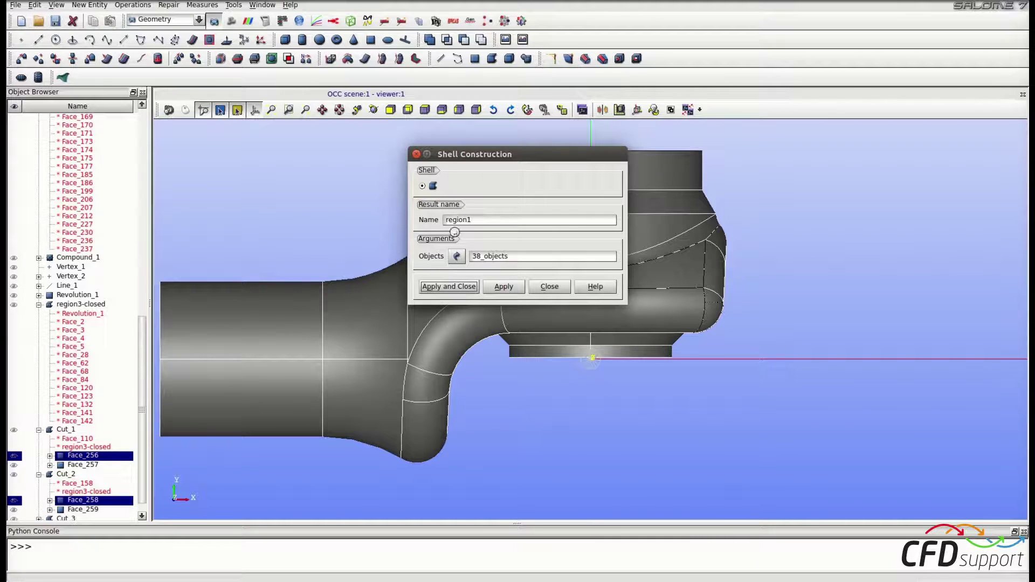
click(423, 112)
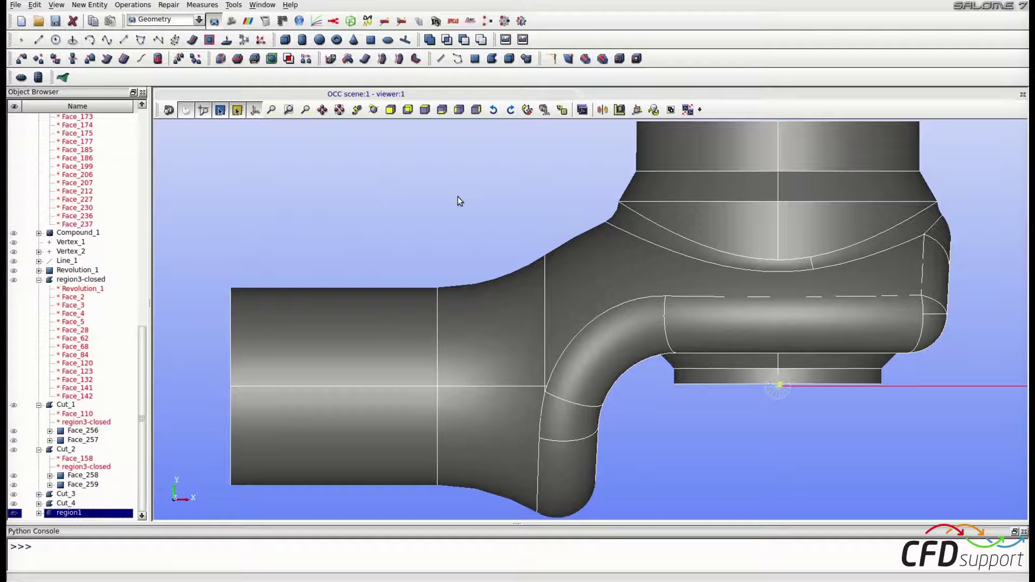
Suppress all holes in the region1 shell and name the resulting closed shape region1-closed
ctrl+right_drag(465, 225, 581, 384)
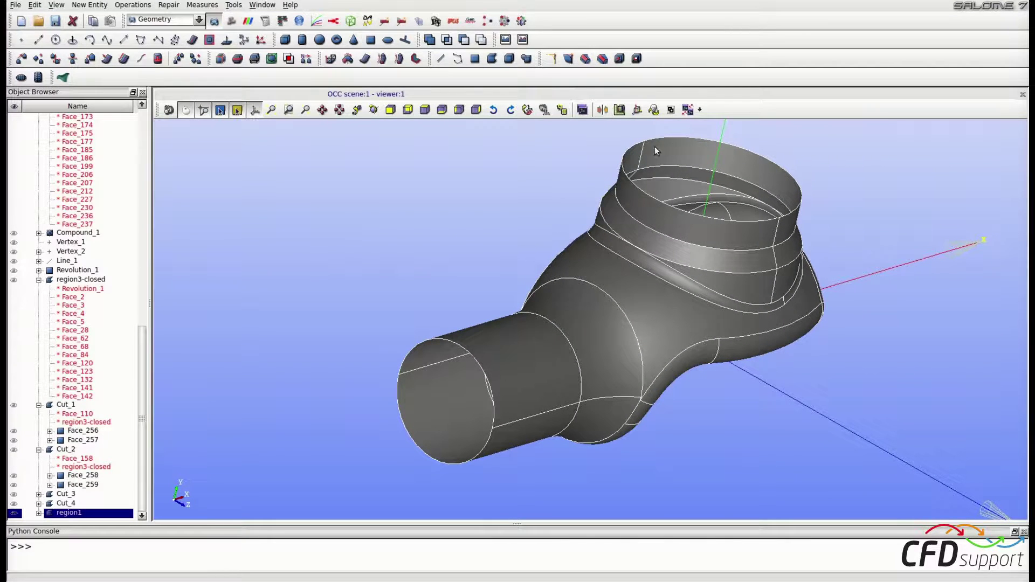
ctrl+right_drag(736, 292, 751, 335)
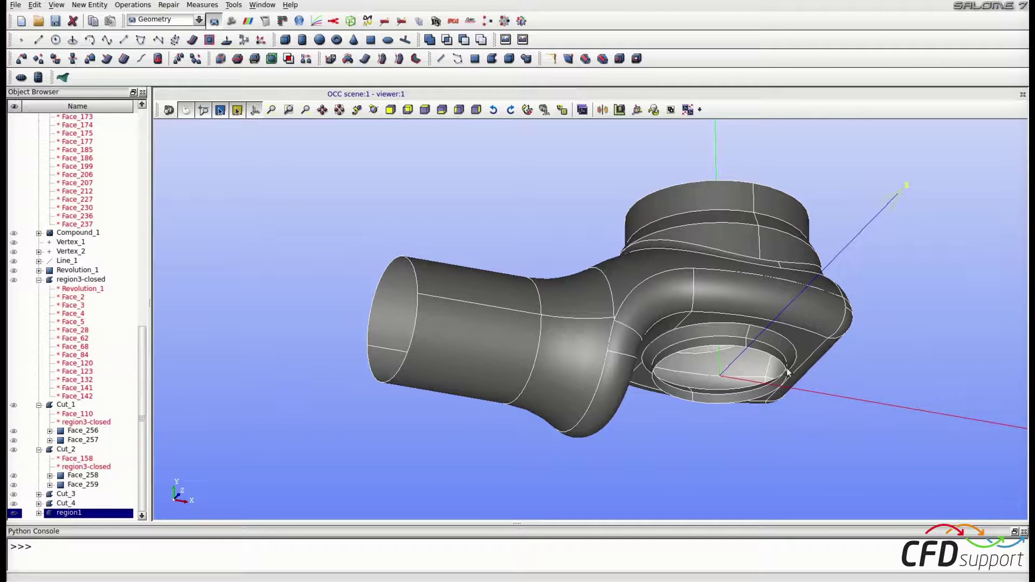
ctrl+right_drag(633, 279, 660, 383)
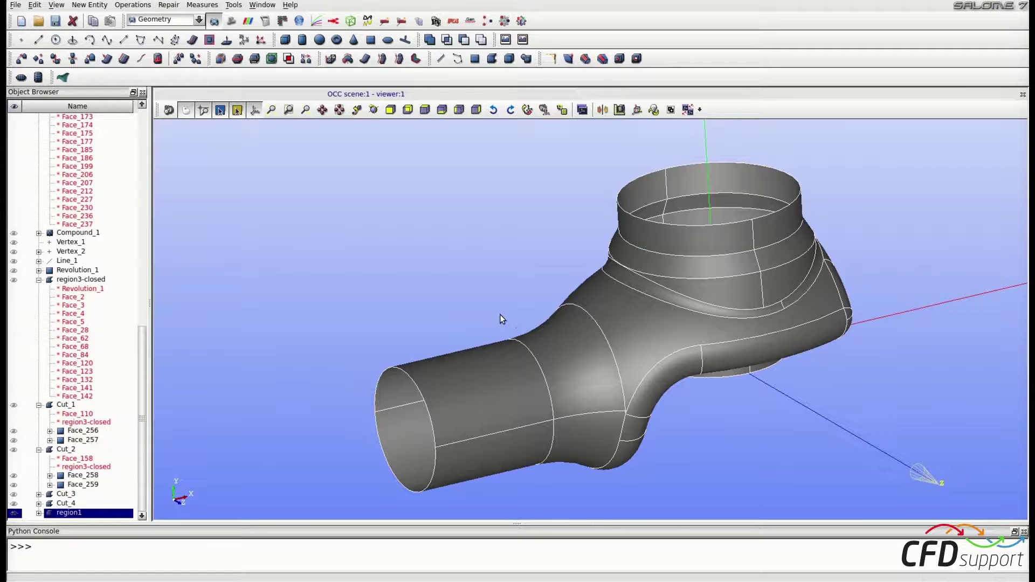
click(157, 7)
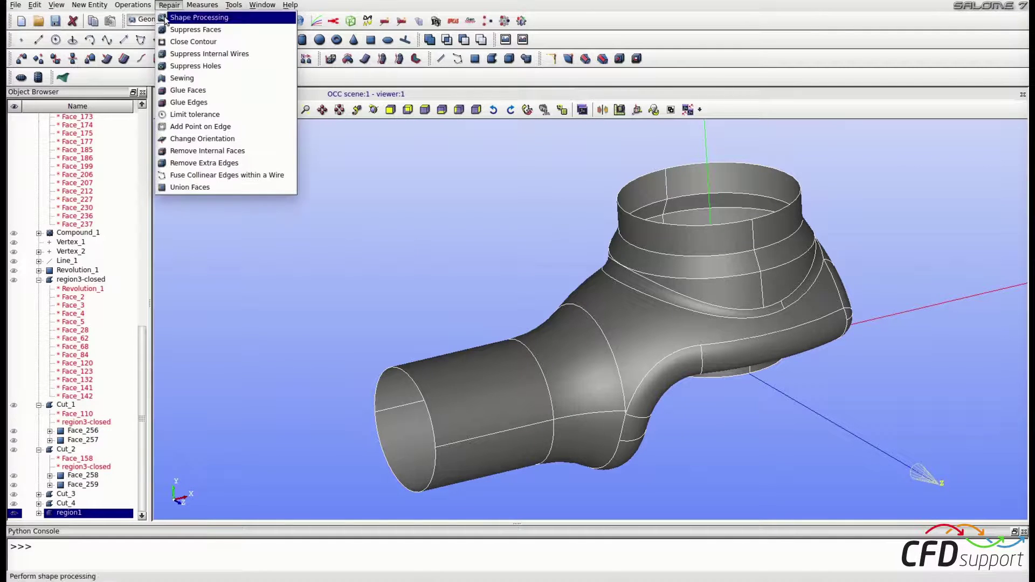
click(259, 67)
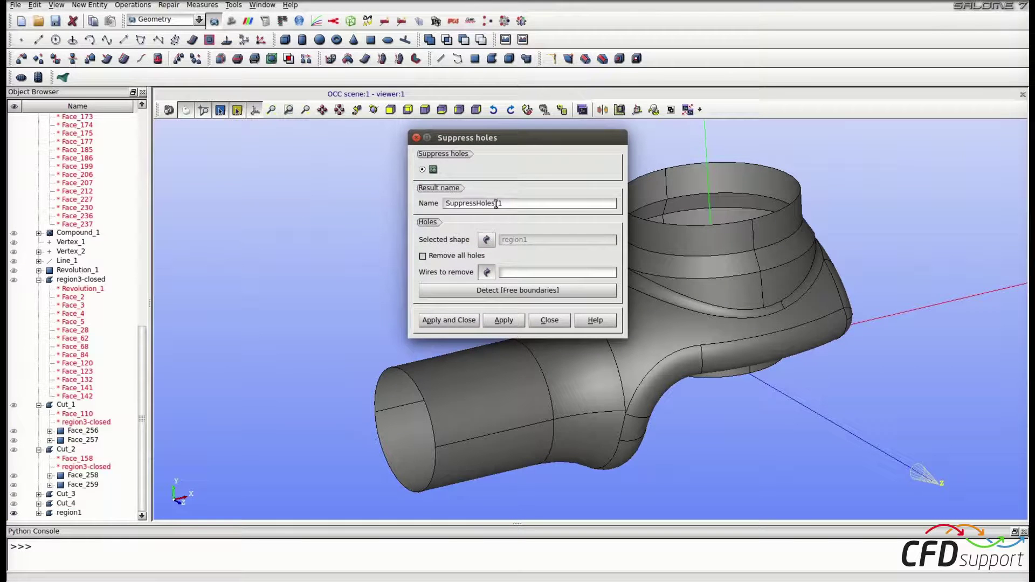
drag(509, 204, 392, 209)
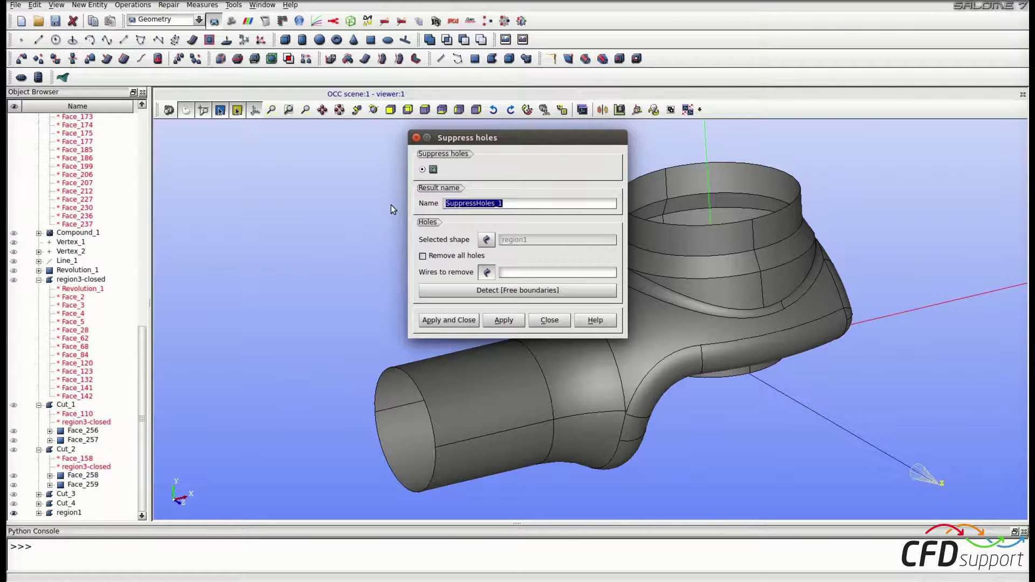
text(region1-closed)
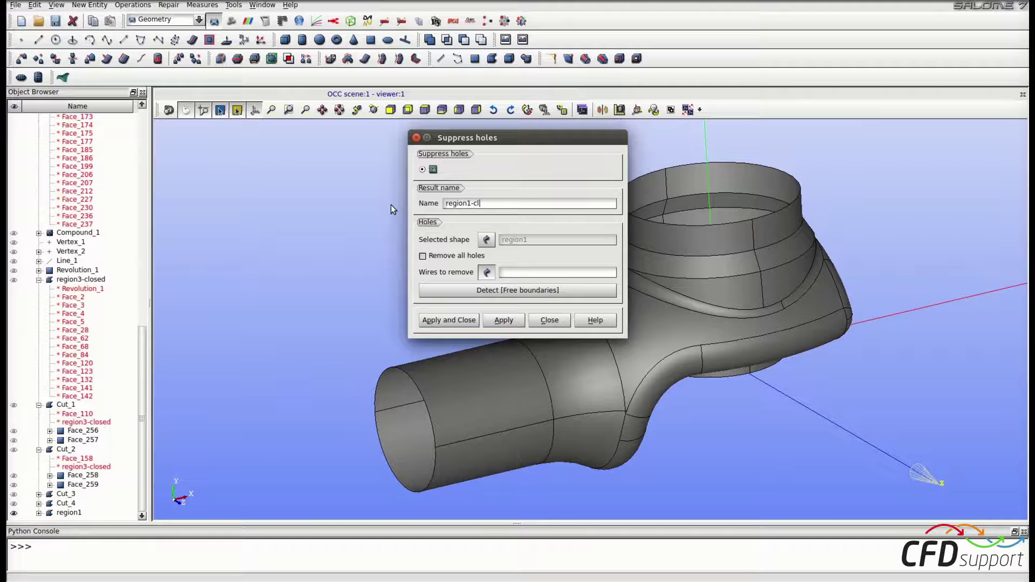
click(424, 257)
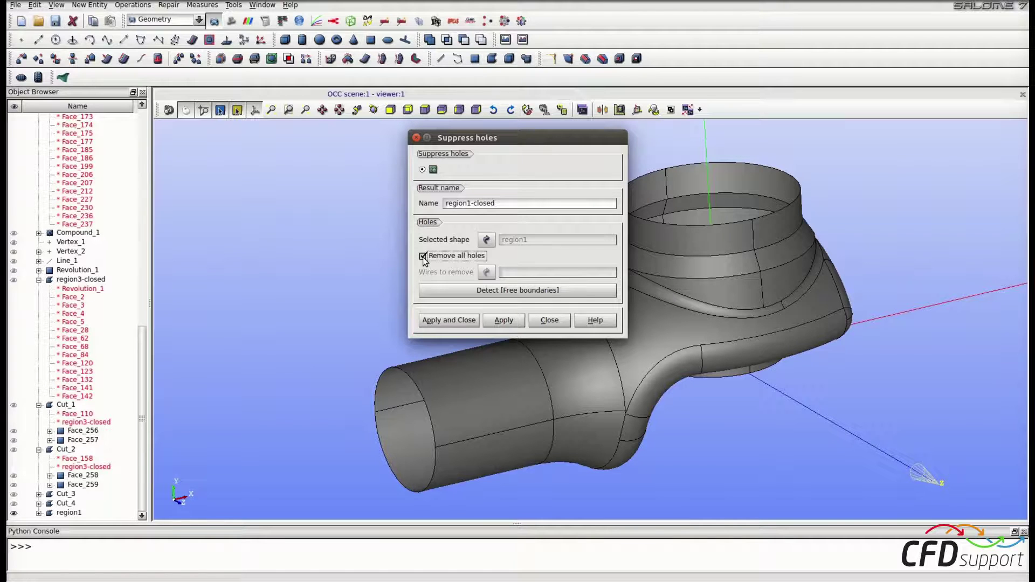
click(435, 323)
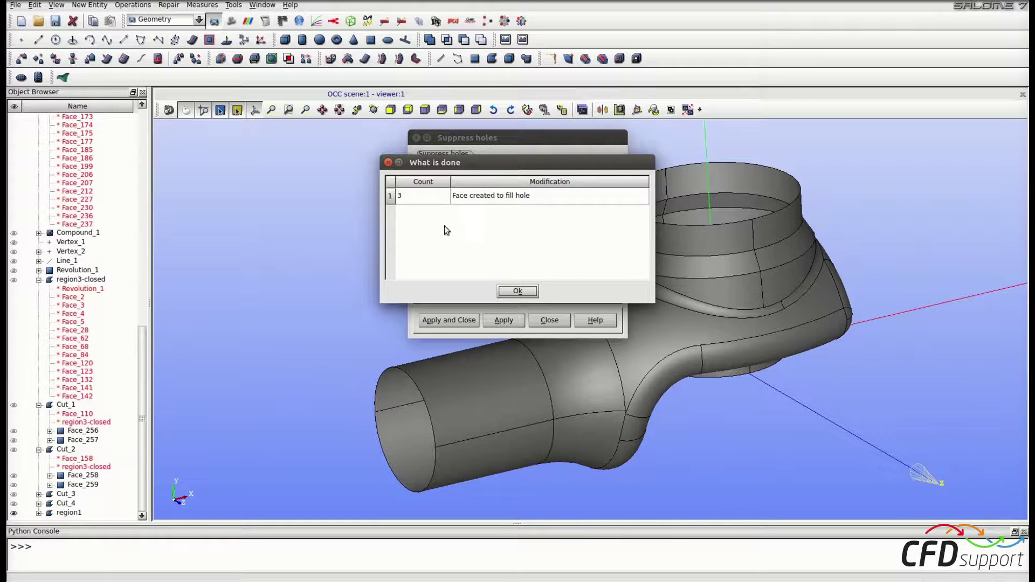
click(508, 292)
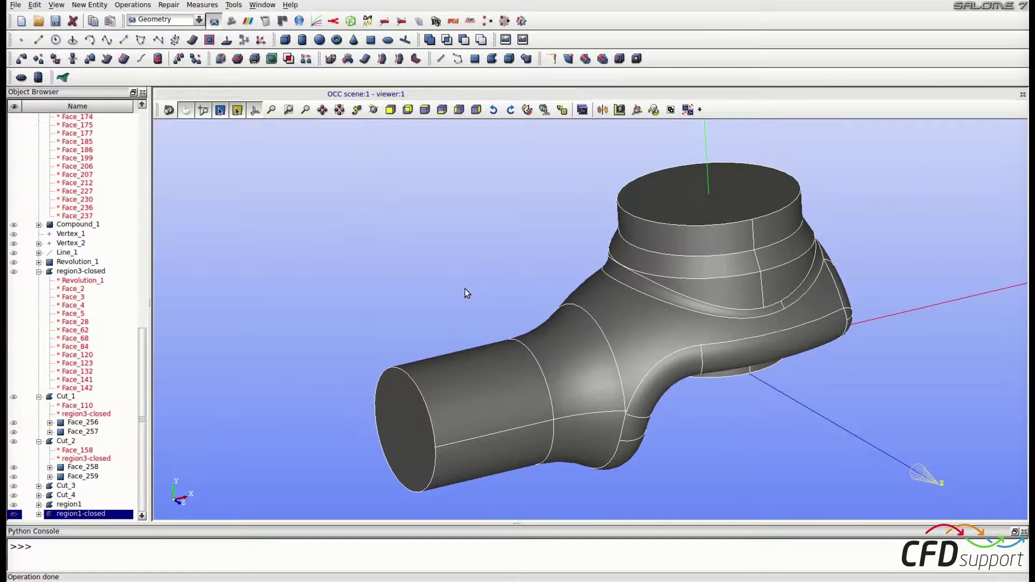
ctrl+right_drag(435, 358, 513, 400)
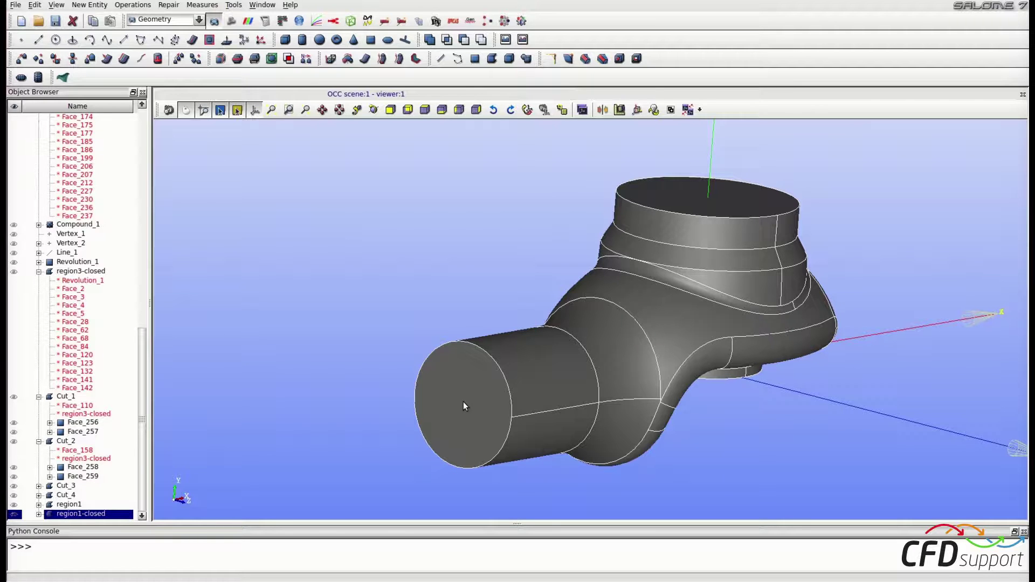
ctrl+right_drag(726, 276, 693, 466)
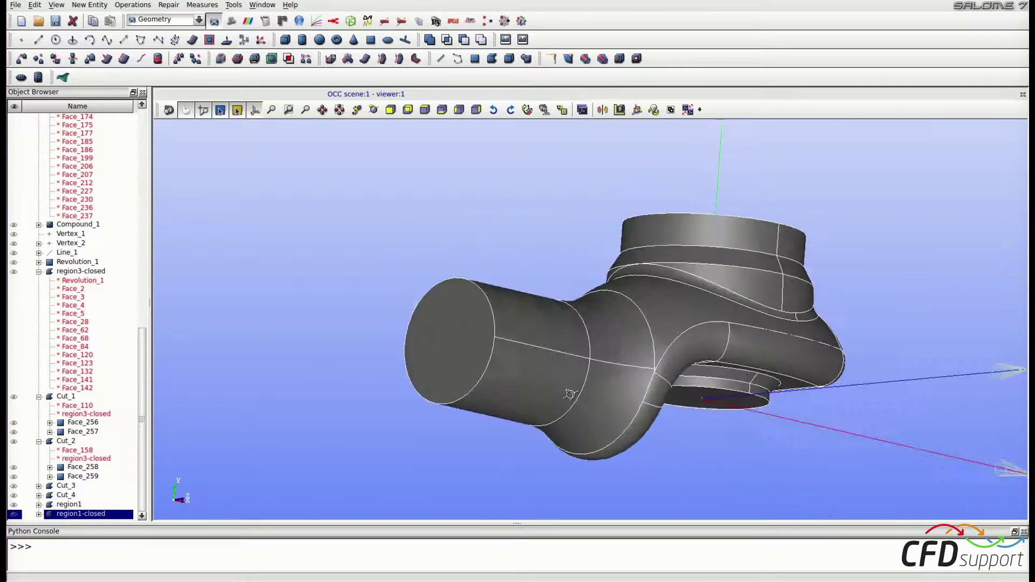
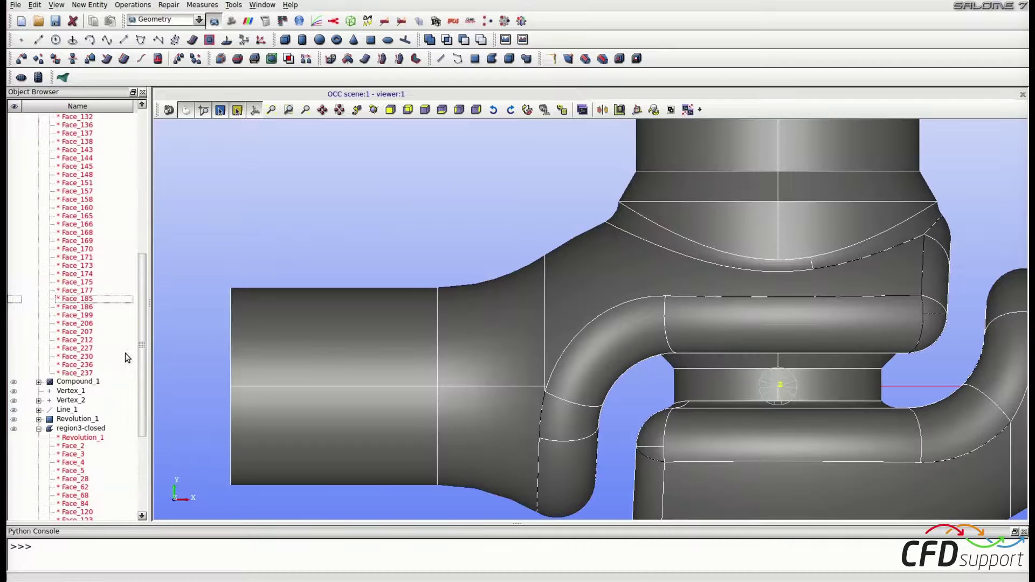
Hide the uncut cylindrical seat faces between the two valve halves and display Cut_3 and Cut_4 in their place
click(409, 110)
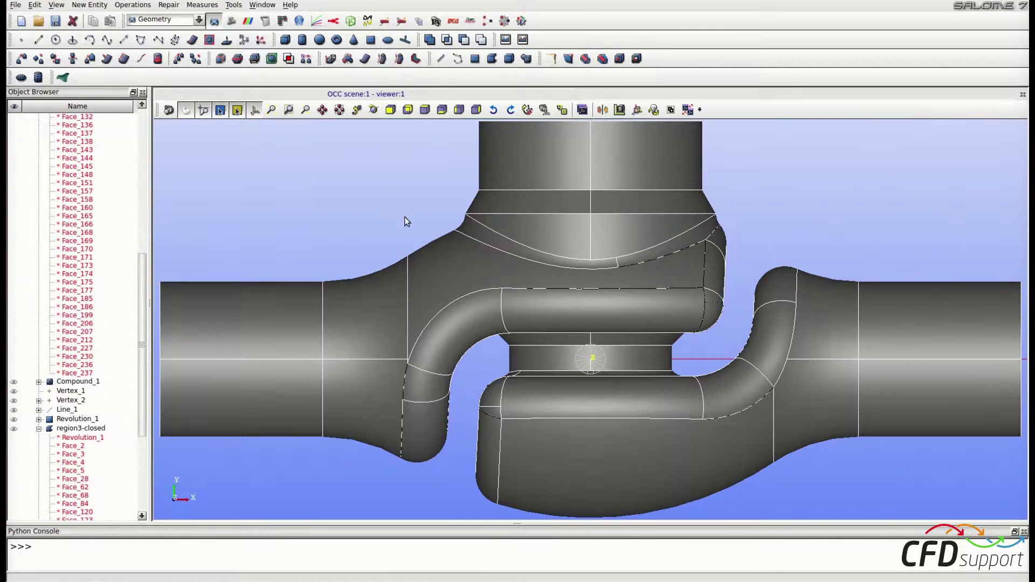
click(541, 356)
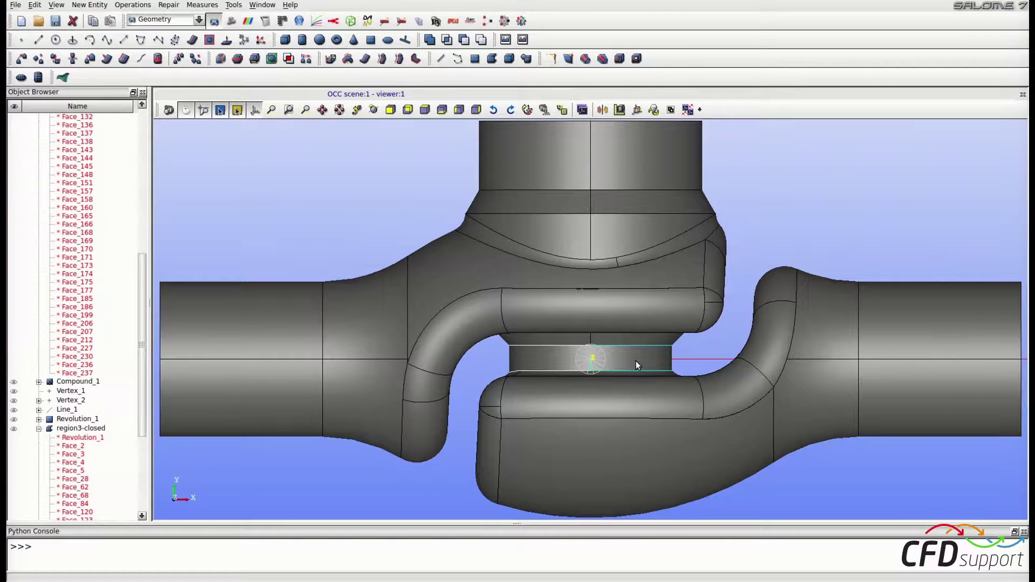
right_click(782, 196)
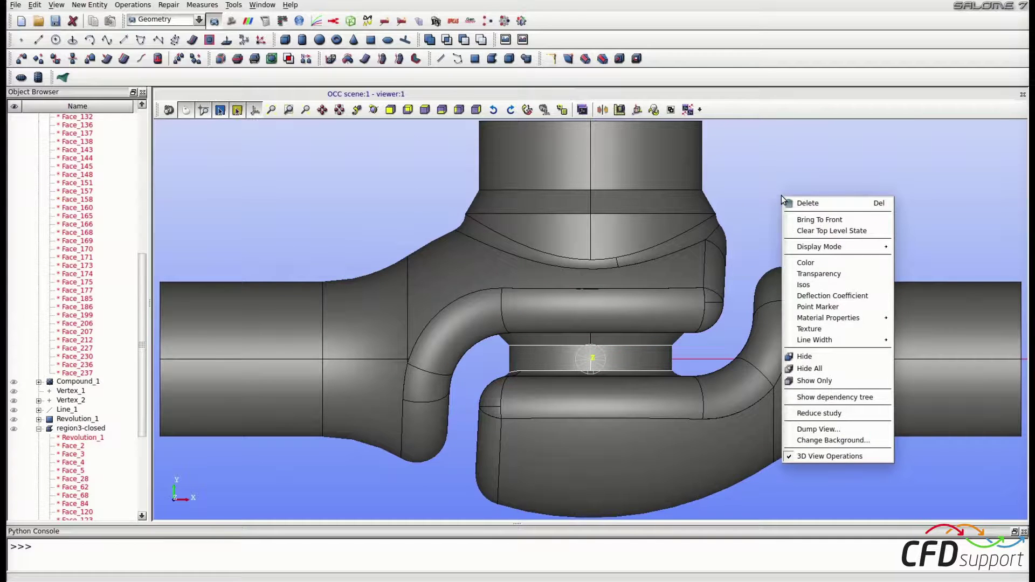
click(810, 357)
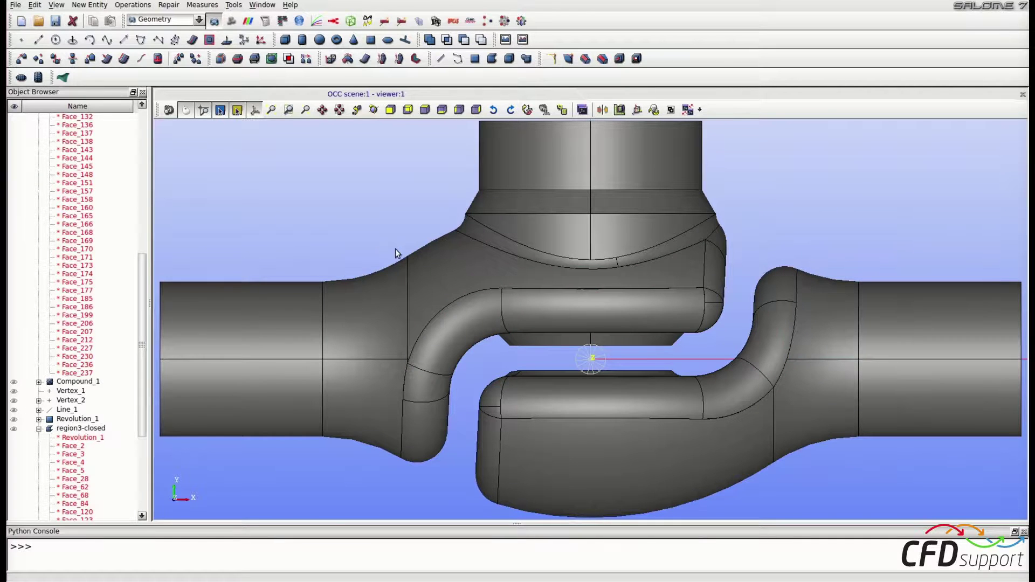
scroll(90, 321, down, 6)
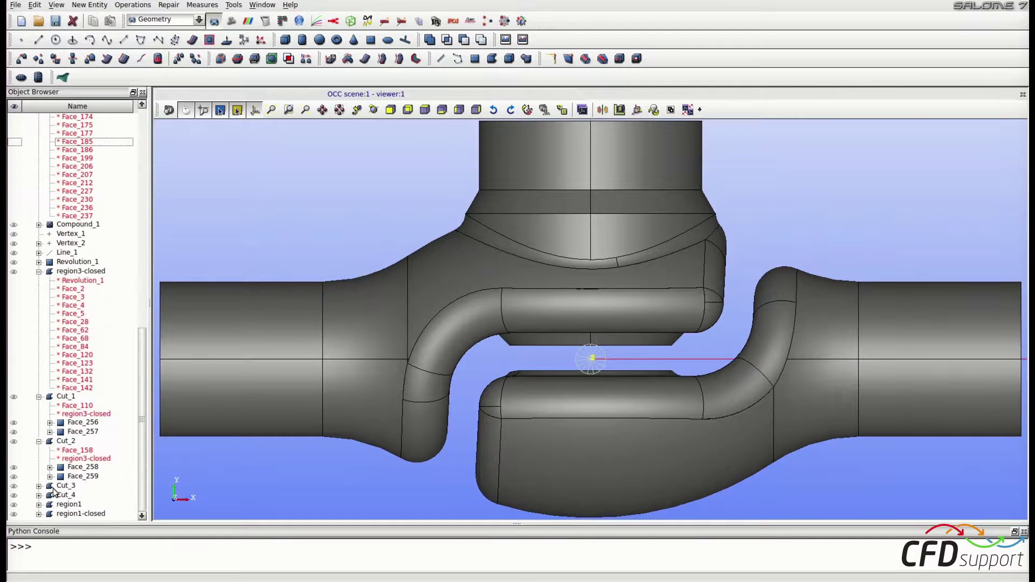
click(13, 486)
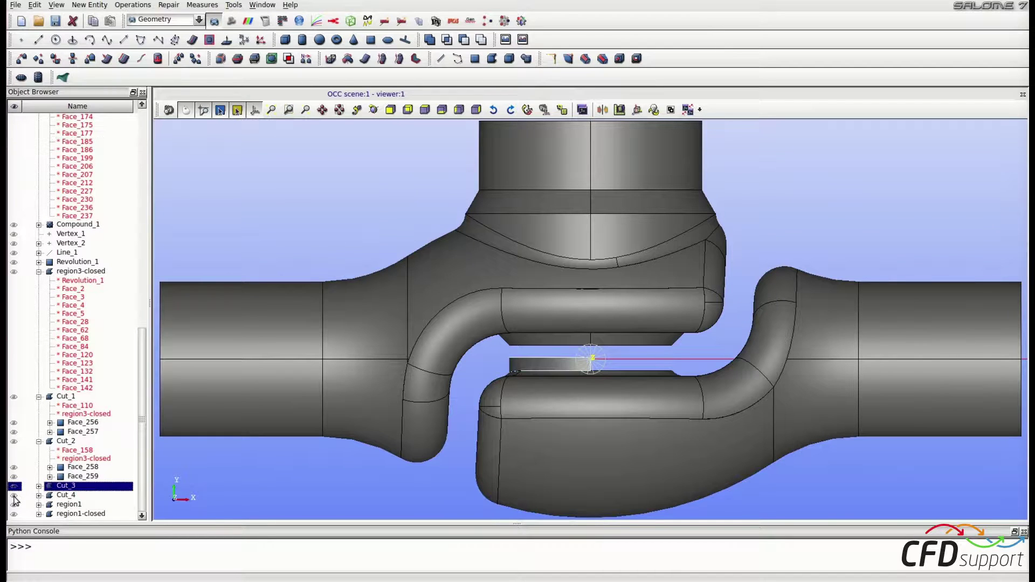
click(14, 495)
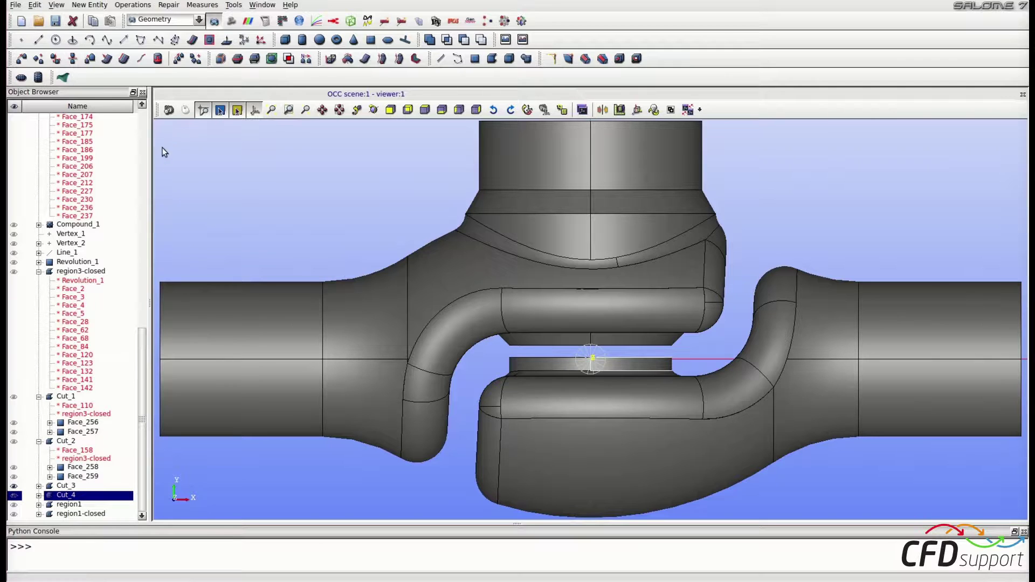
Hide the faces of the inlet pipe on the -X side, including its flared transition and the lower end of the elbow
drag(157, 124, 456, 490)
right_click(289, 172)
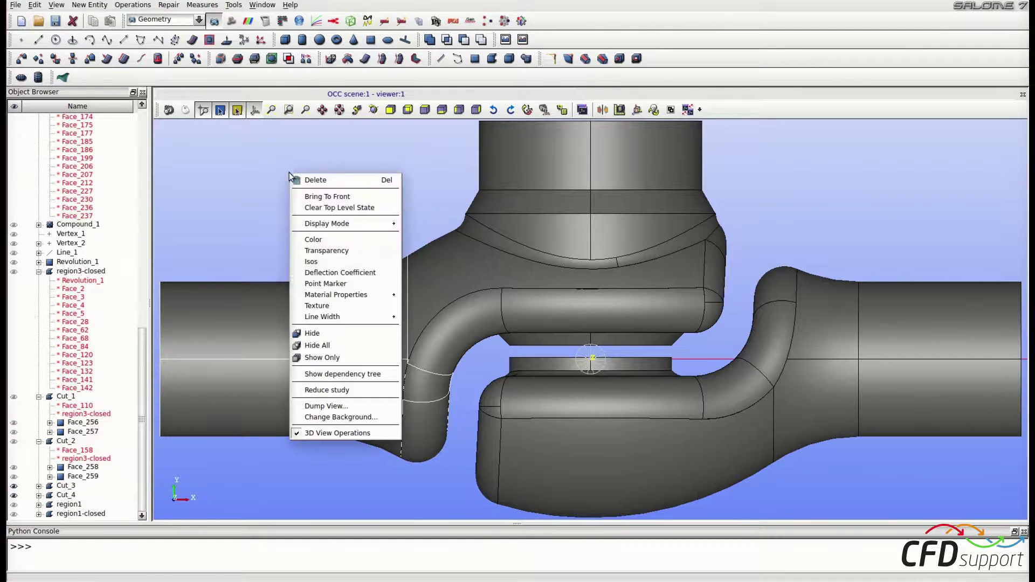
click(314, 333)
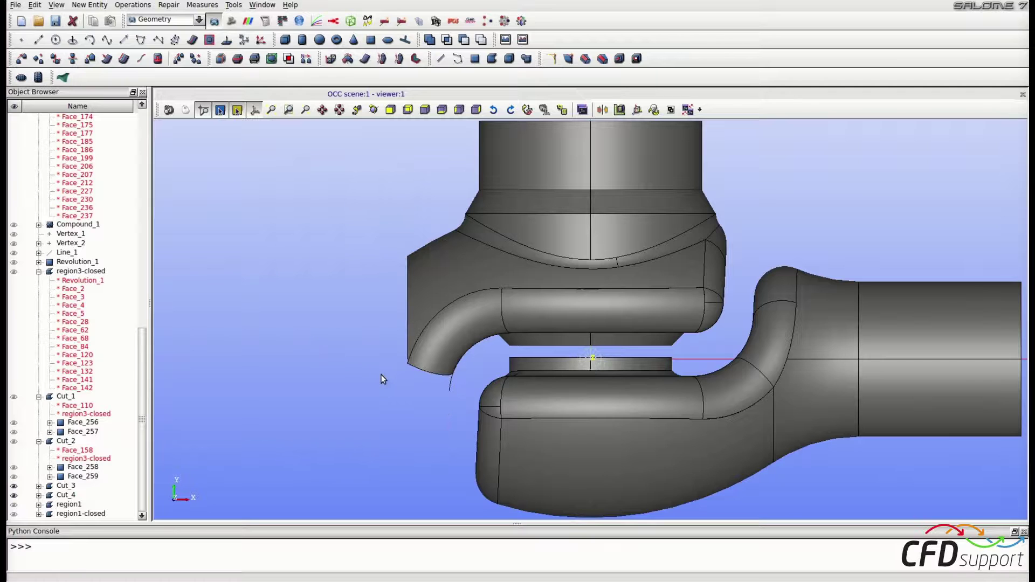
Hide the upper valve body faces, the bonnet neck and the remaining elbow pieces above the lower seat ring
drag(362, 120, 737, 359)
right_click(305, 285)
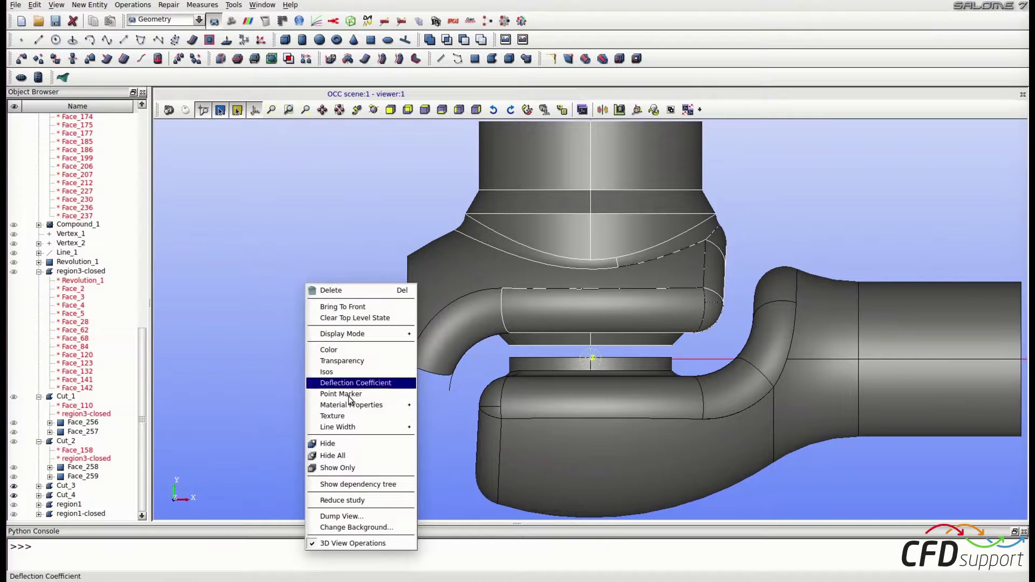
click(345, 441)
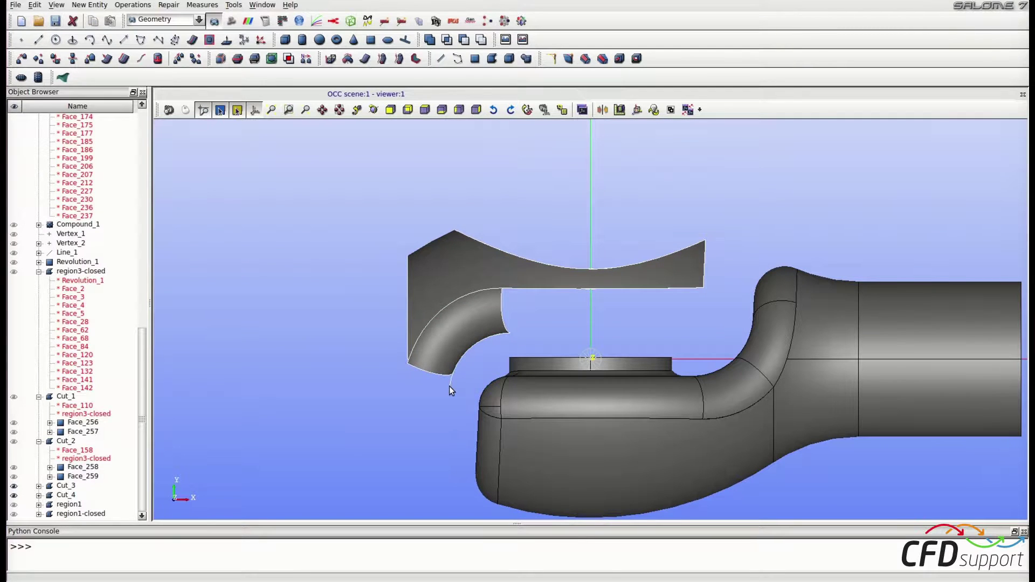
right_click(354, 406)
click(376, 302)
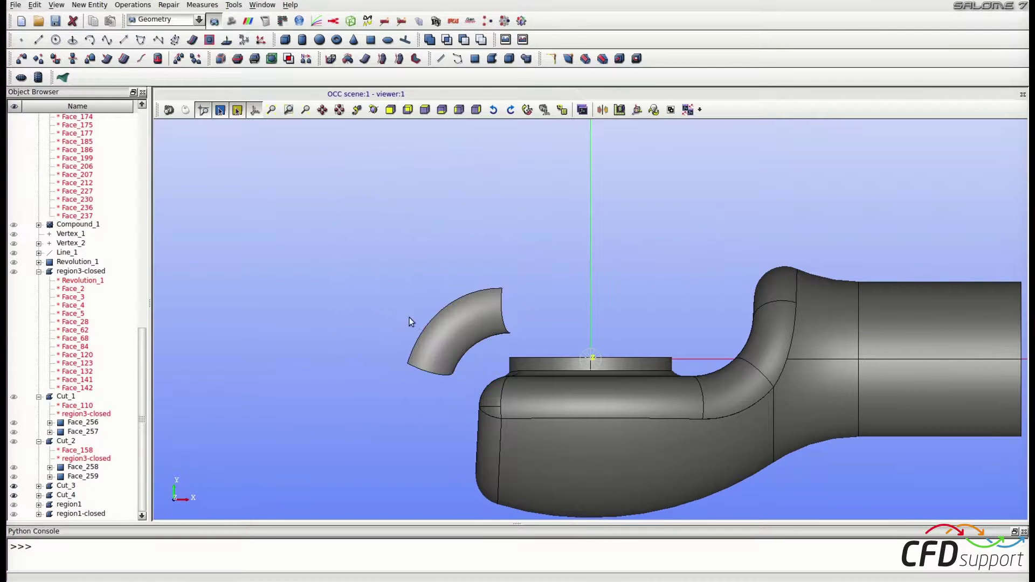
right_click(371, 291)
click(389, 218)
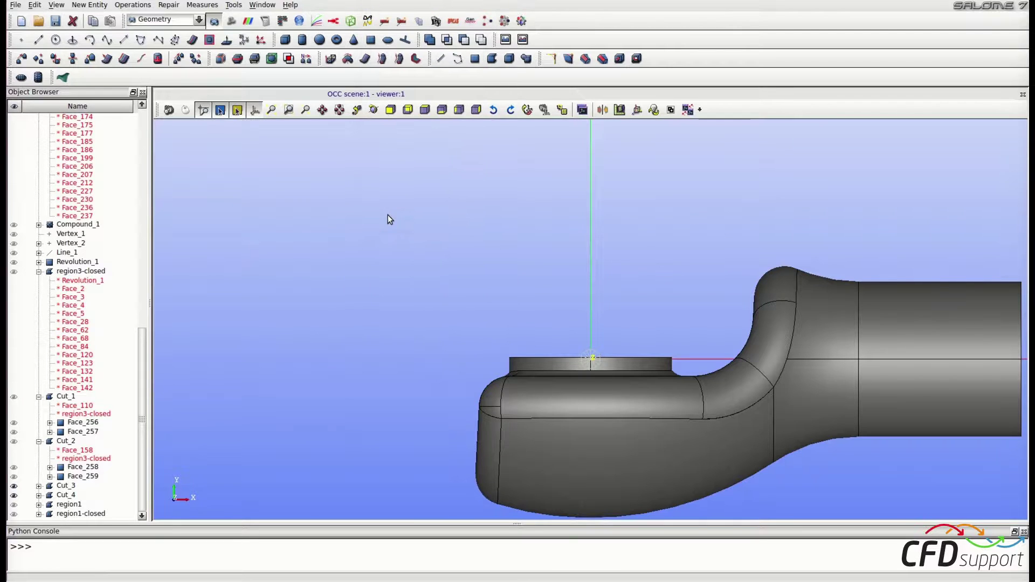
Build a shell named region2 from all faces still displayed in the outlet-side valve body, including Cut_3 and Cut_4
scroll(314, 267, up, 2)
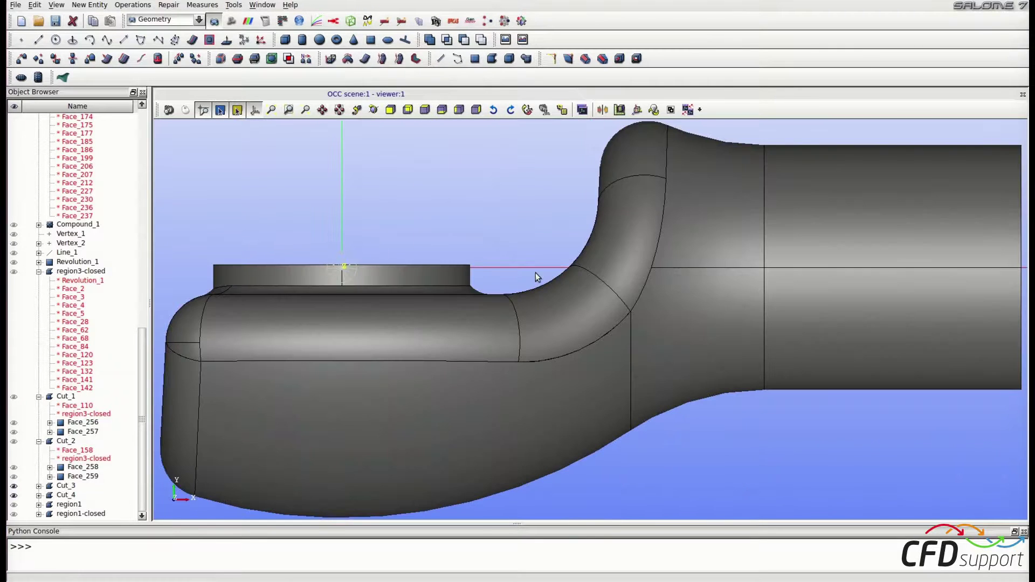
scroll(535, 277, down, 2)
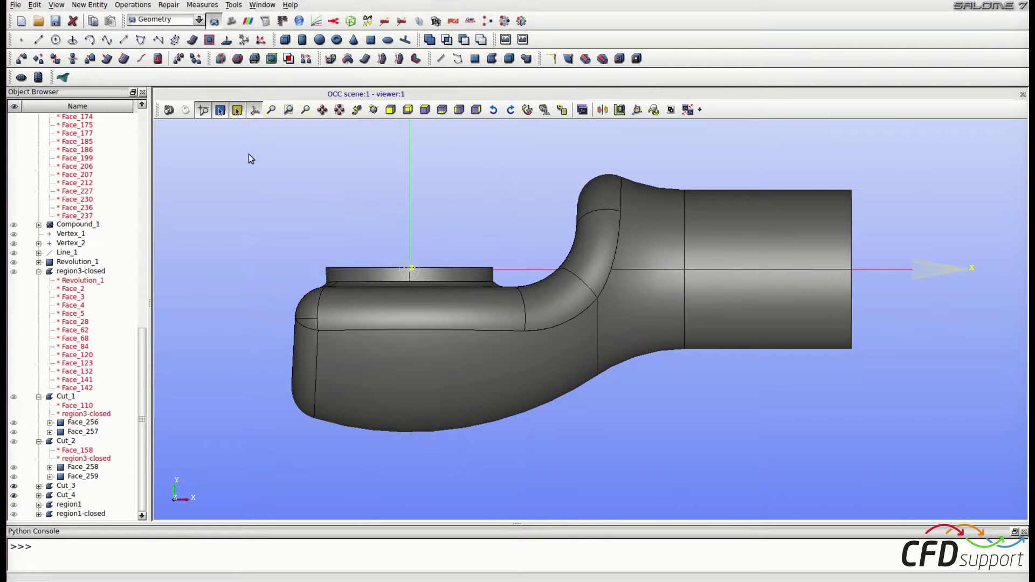
drag(222, 139, 915, 483)
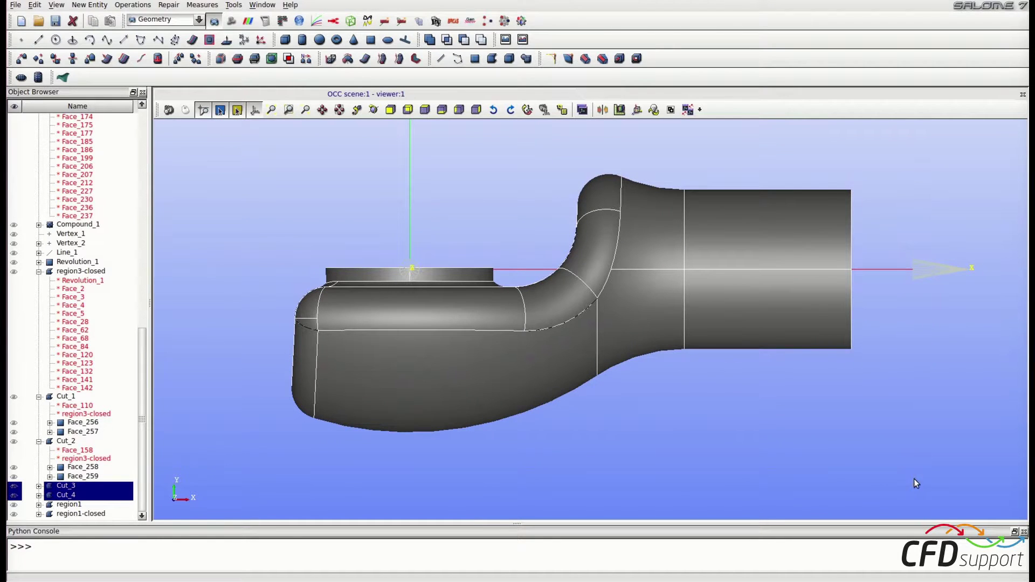
click(98, 5)
mouse_move(97, 117)
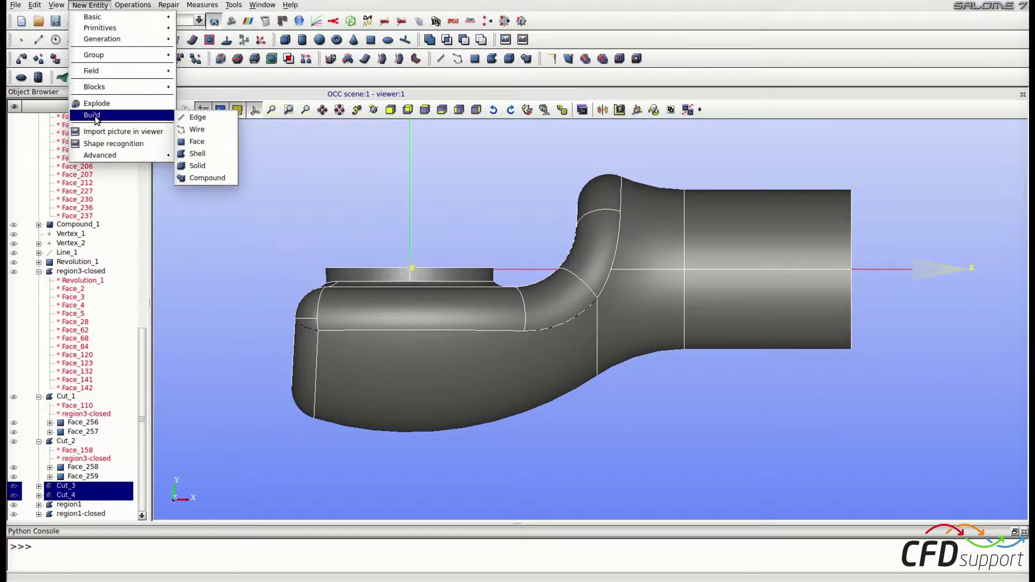
click(198, 154)
drag(513, 220, 429, 213)
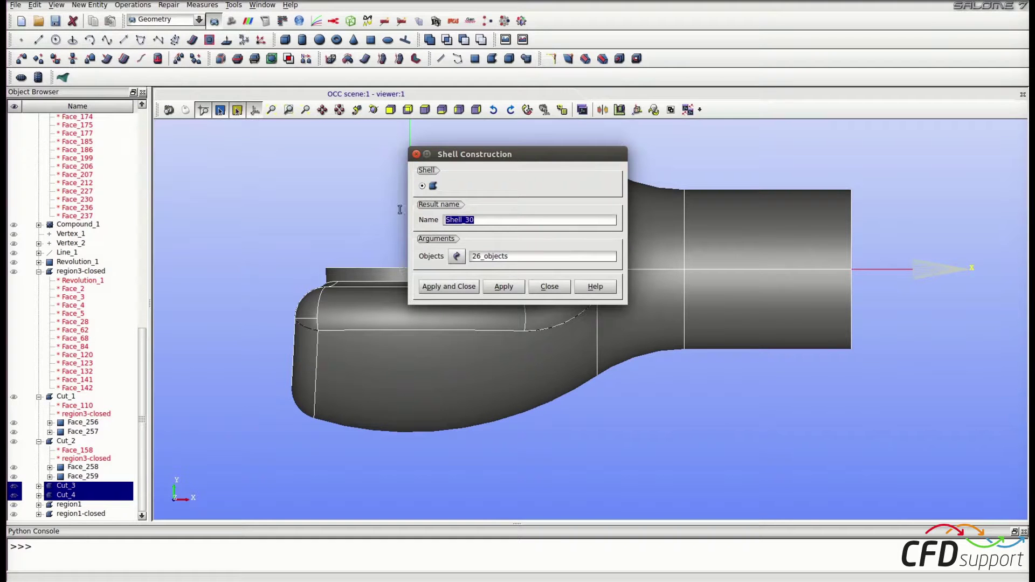
text(region2)
click(434, 286)
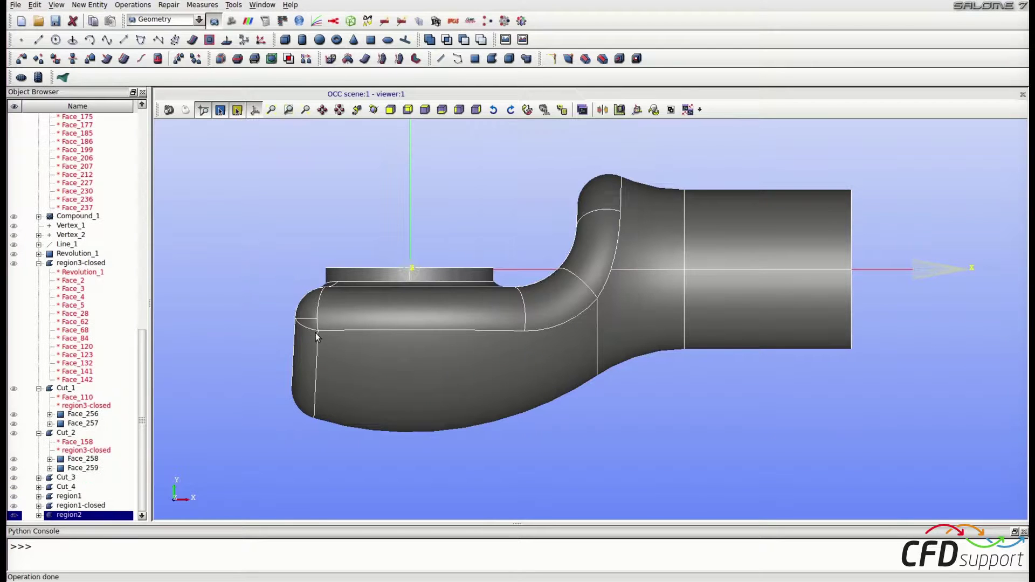
click(186, 110)
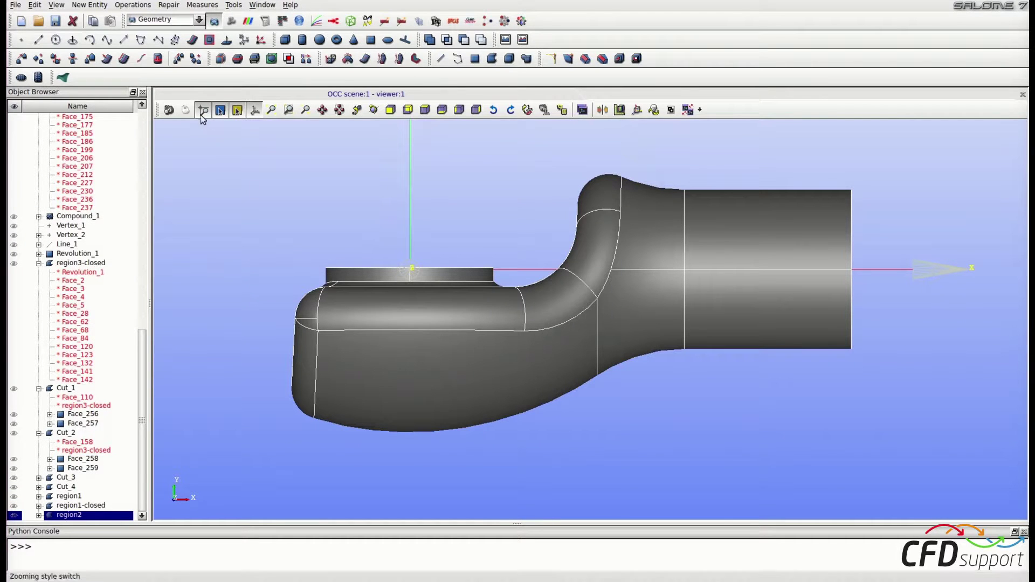
drag(459, 324, 560, 350)
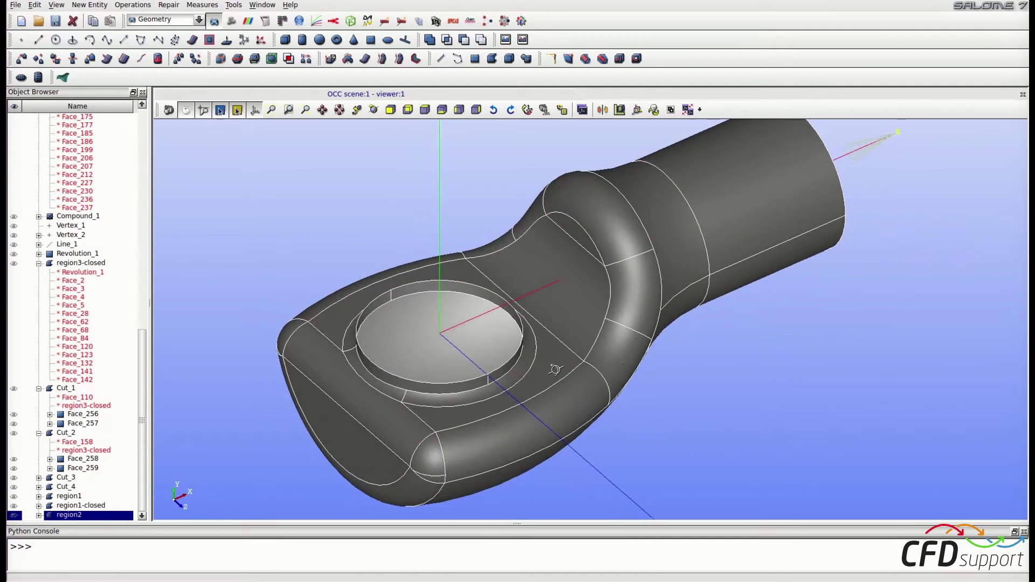
drag(688, 322, 843, 326)
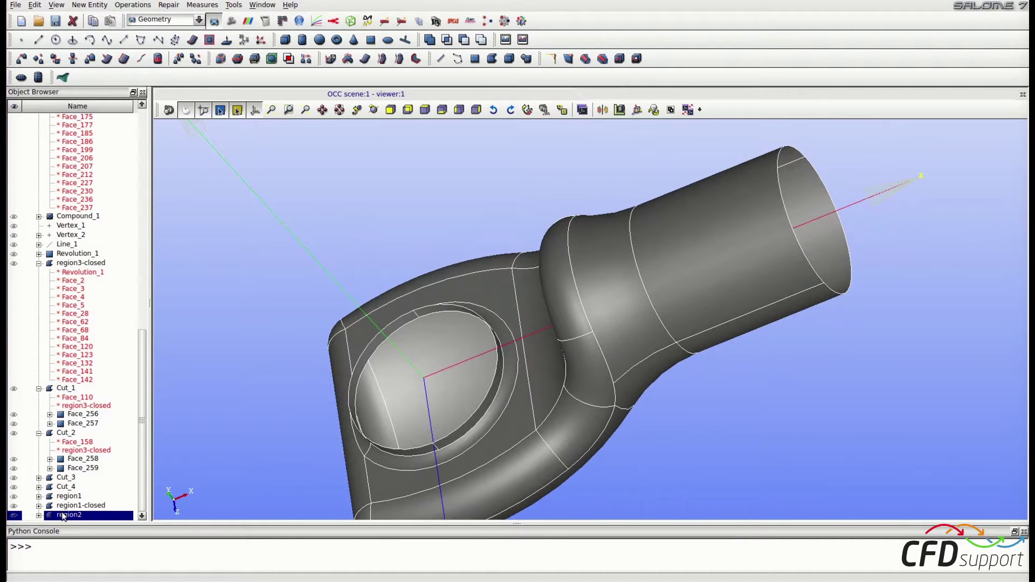
Suppress all holes in the region2 shell and name the resulting closed shape region2-closed
click(169, 5)
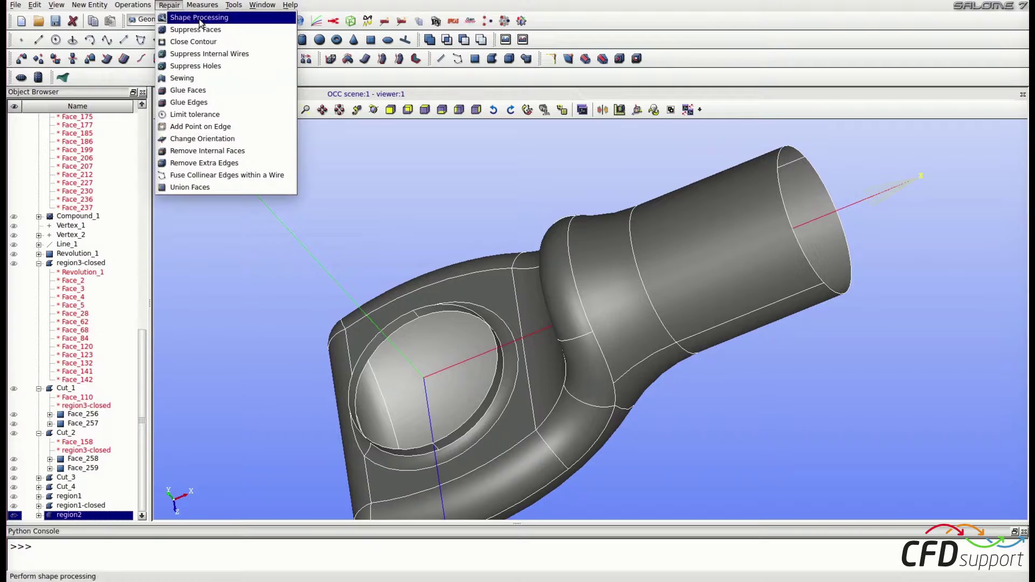
click(266, 67)
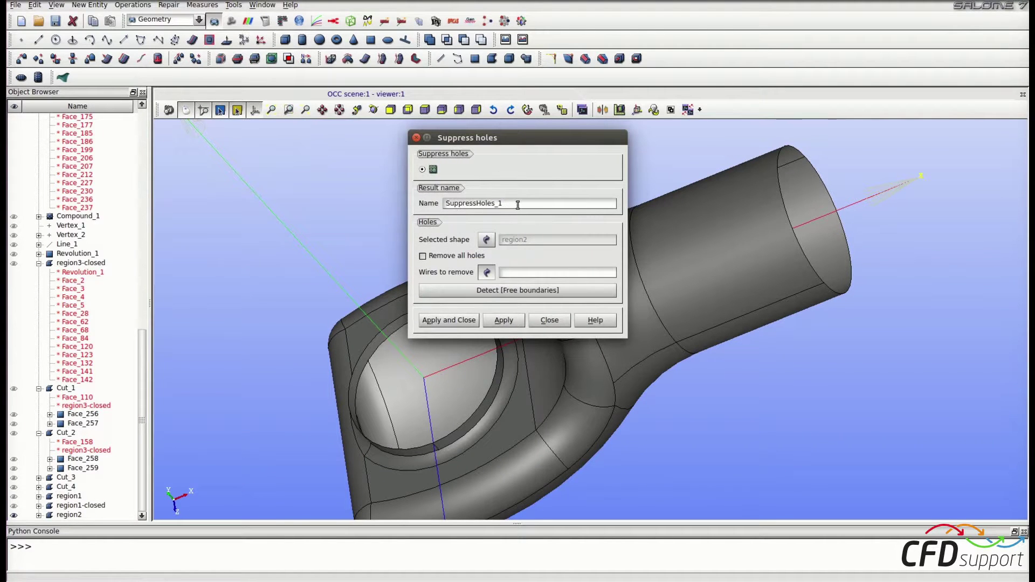
text(region2-closed)
click(423, 255)
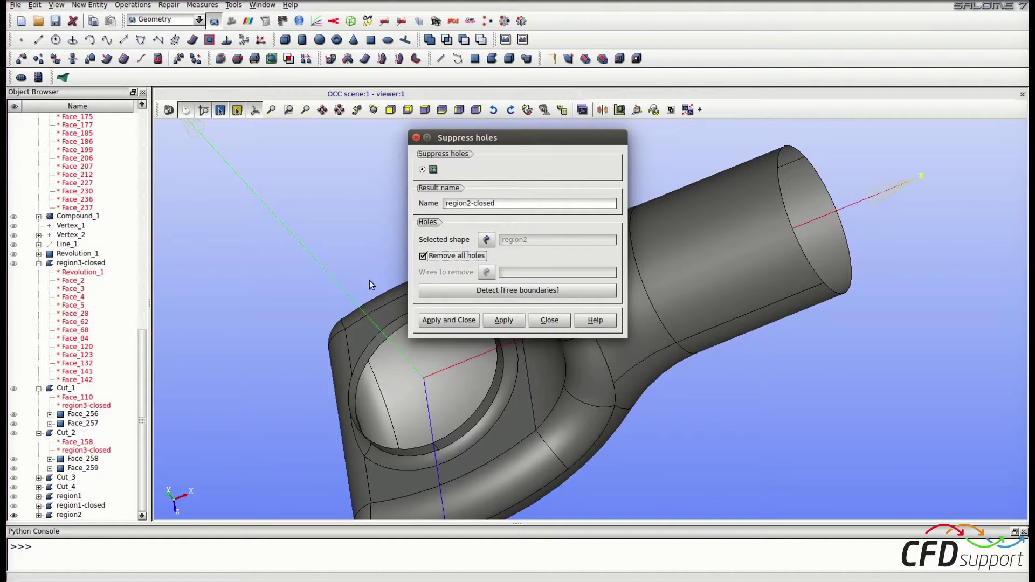
click(441, 321)
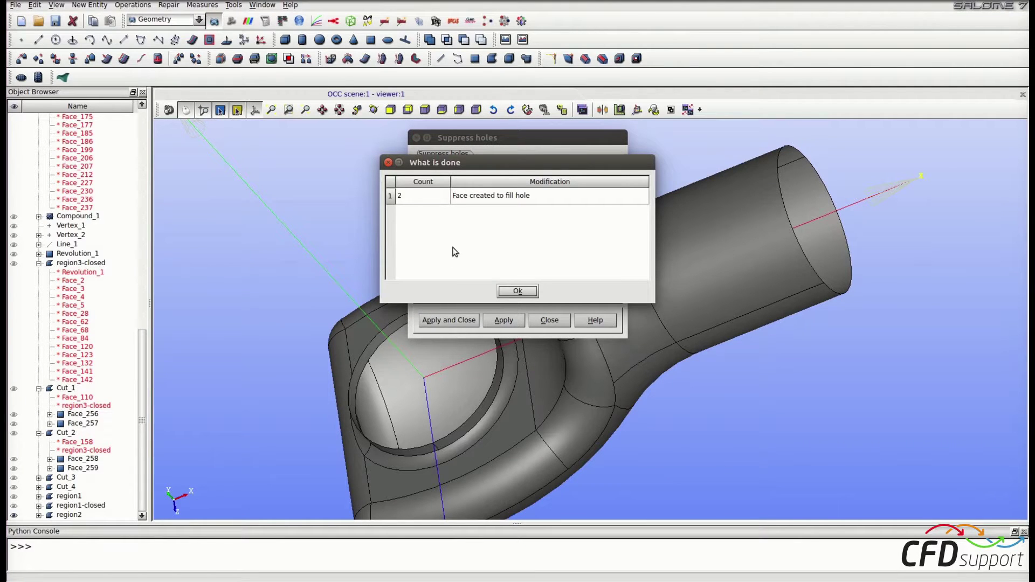
click(517, 291)
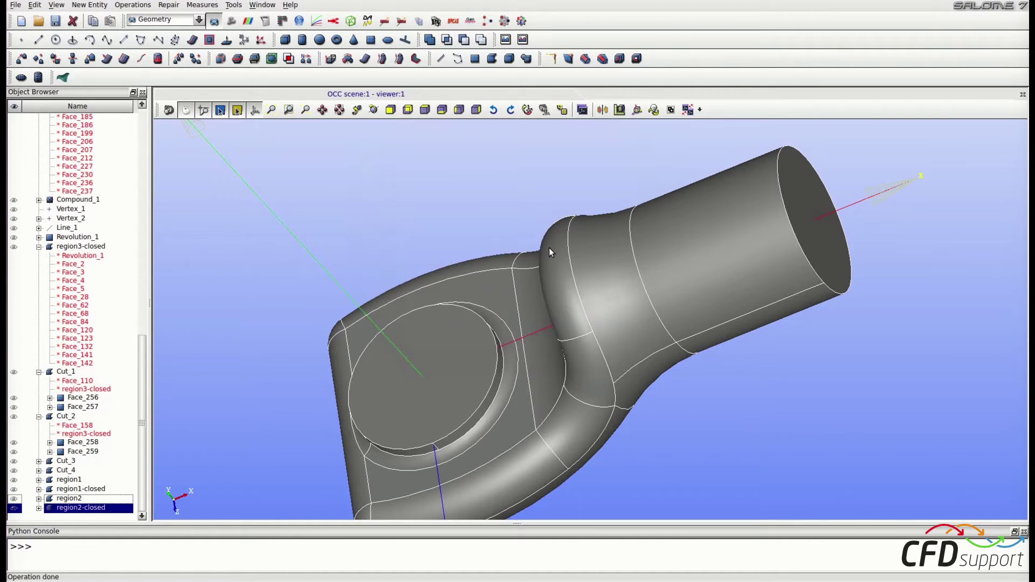
Display region1-closed together with region2-closed in a side view of the XY plane, and select region2-closed
click(424, 110)
scroll(522, 322, down, 5)
ctrl+middle_drag(514, 314, 701, 347)
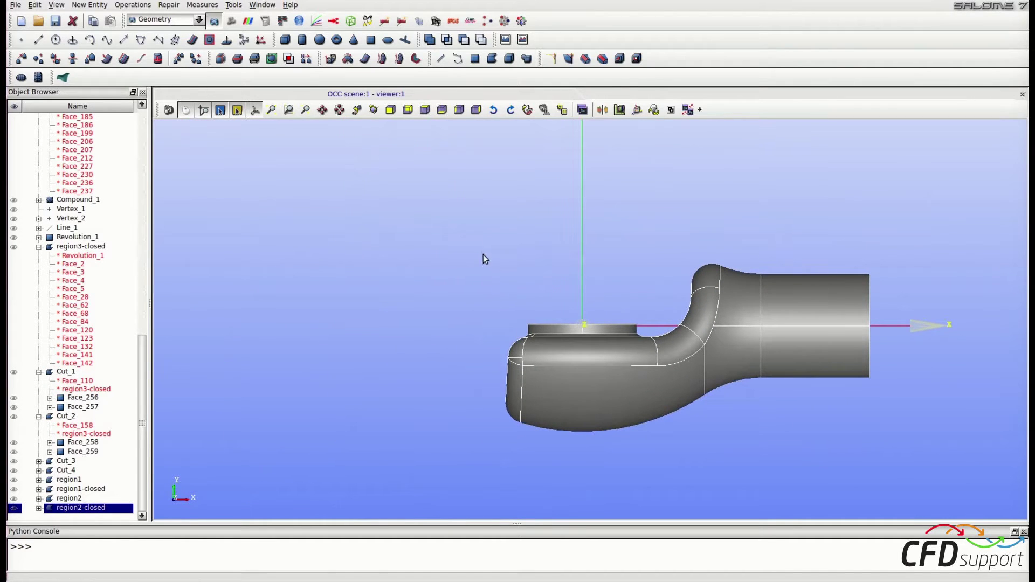
click(14, 489)
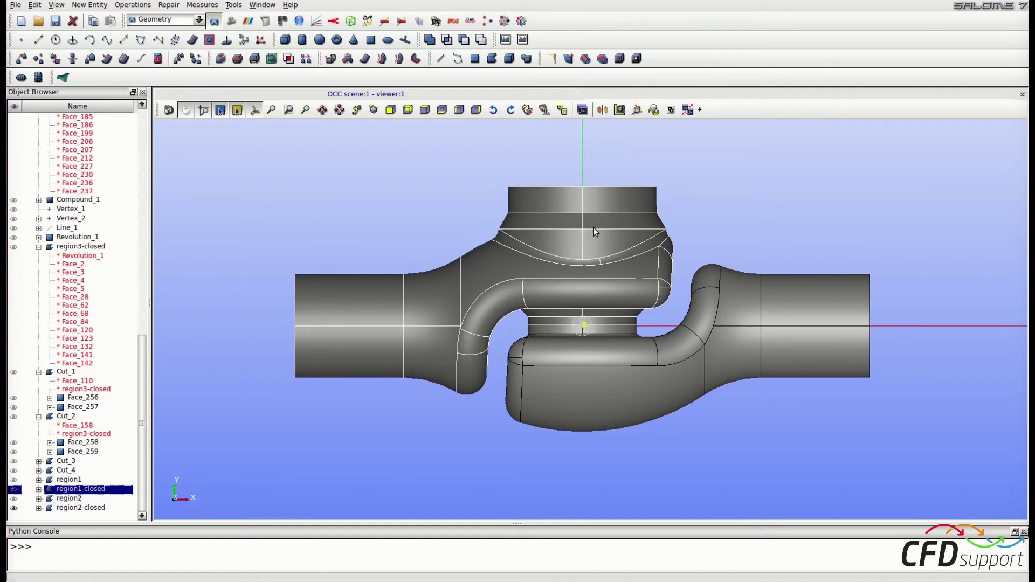
click(715, 337)
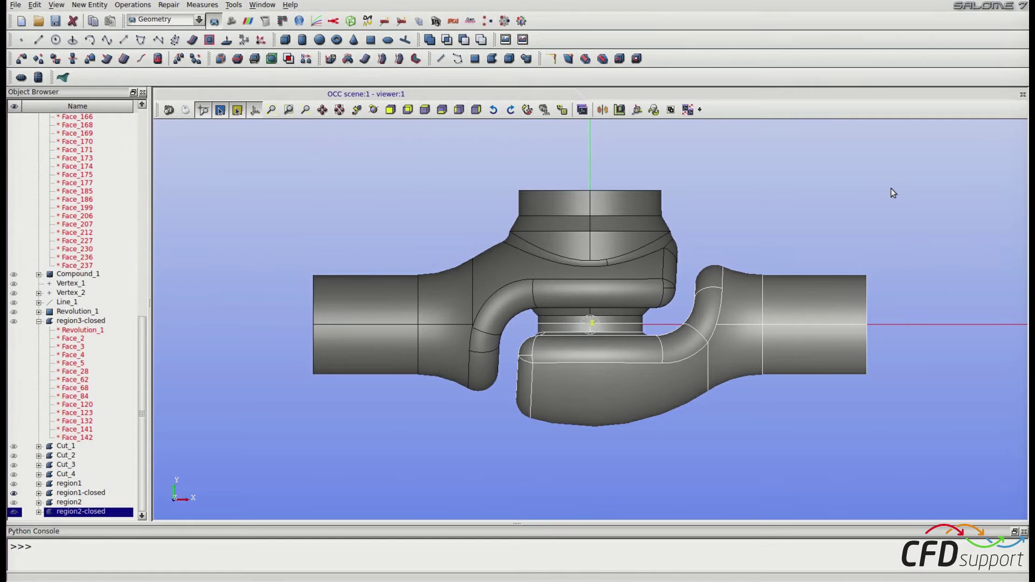
Save the study as part3 in the valve folder, in hdf format
key(ctrl+s)
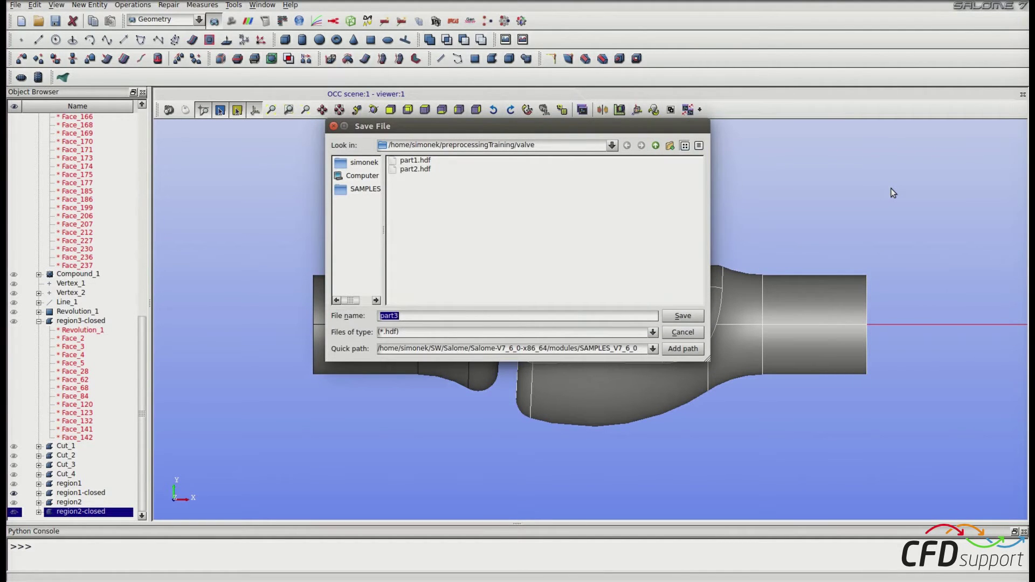
click(451, 315)
click(682, 318)
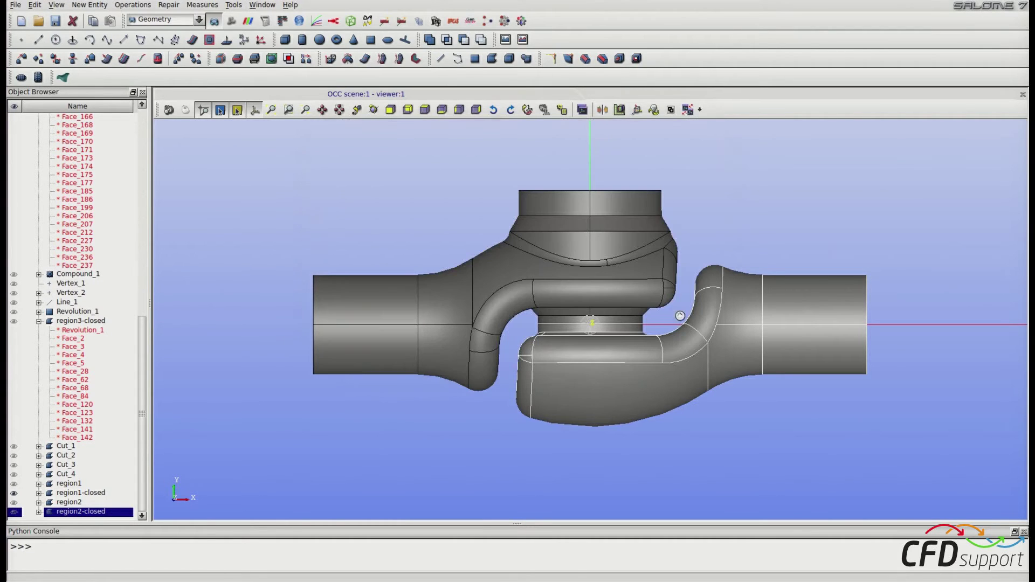